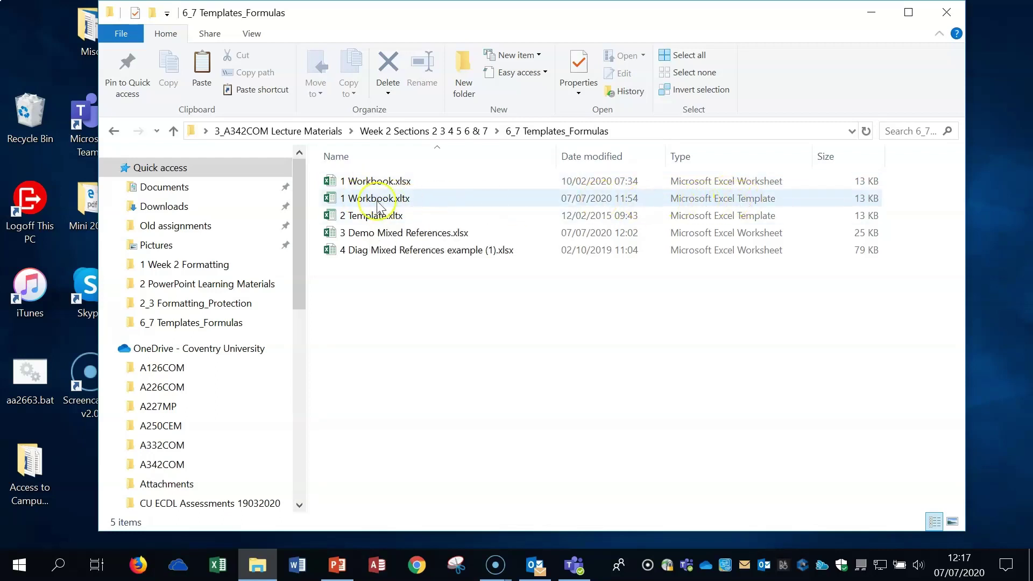
Open the 1 Workbook.xltx template and set the Taxrate row to 50% across B12:M12
double_click(396, 201)
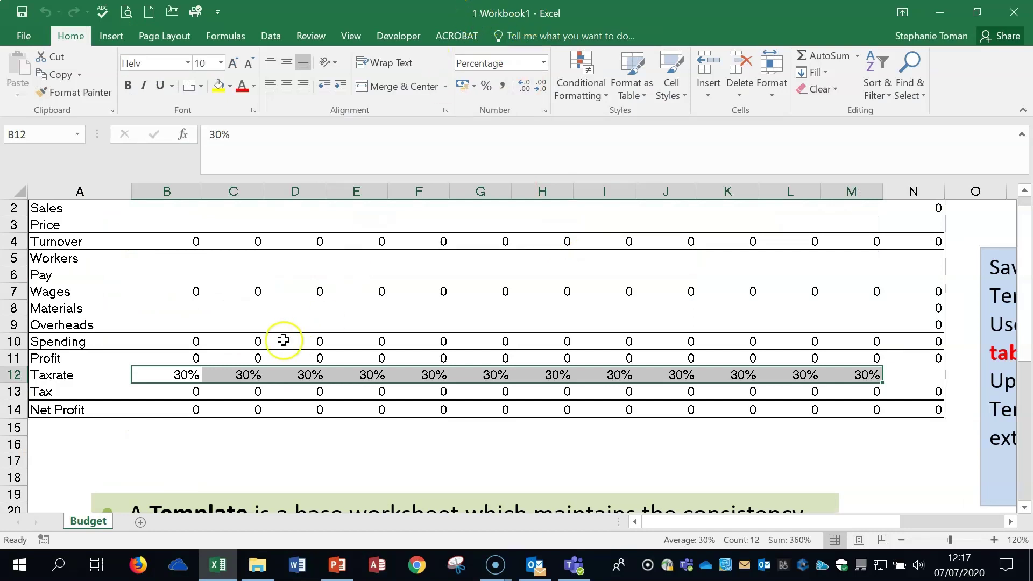
click(185, 376)
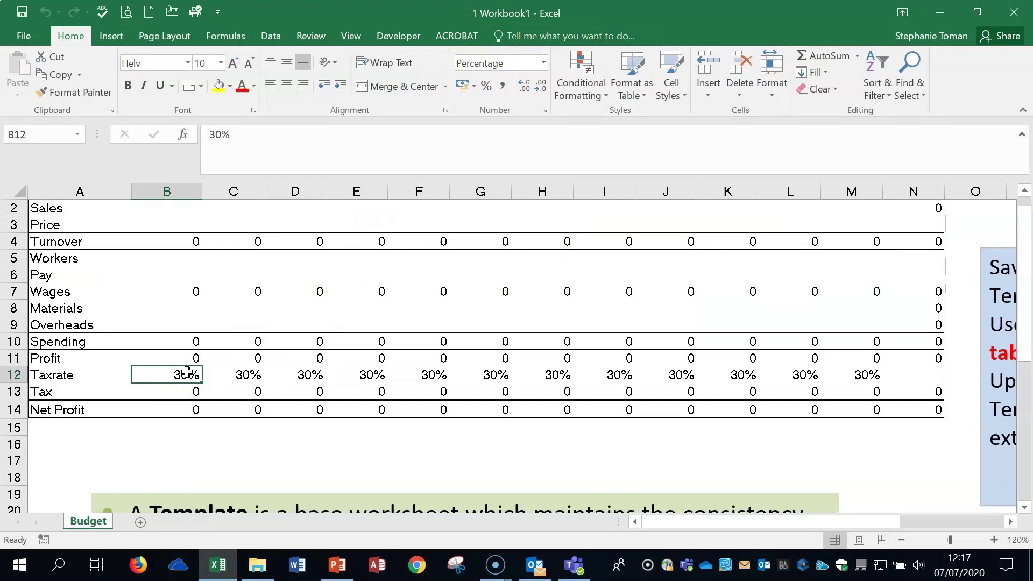
text(50)
click(185, 375)
drag(195, 377, 877, 371)
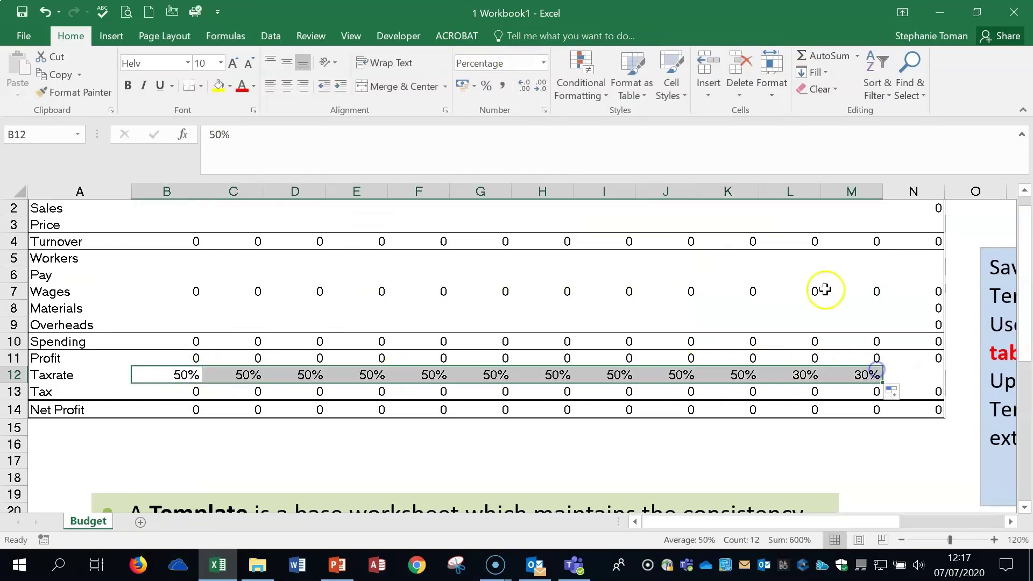
Try to save the budget workbook as an Excel Template (*.xltx), reviewing the path of the Custom Office Templates folder
click(26, 36)
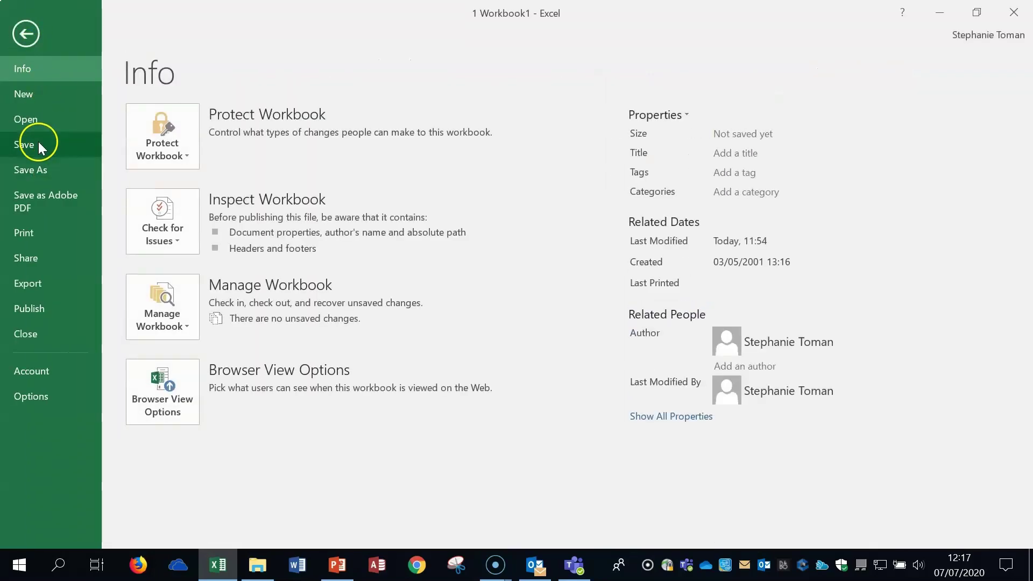
click(26, 35)
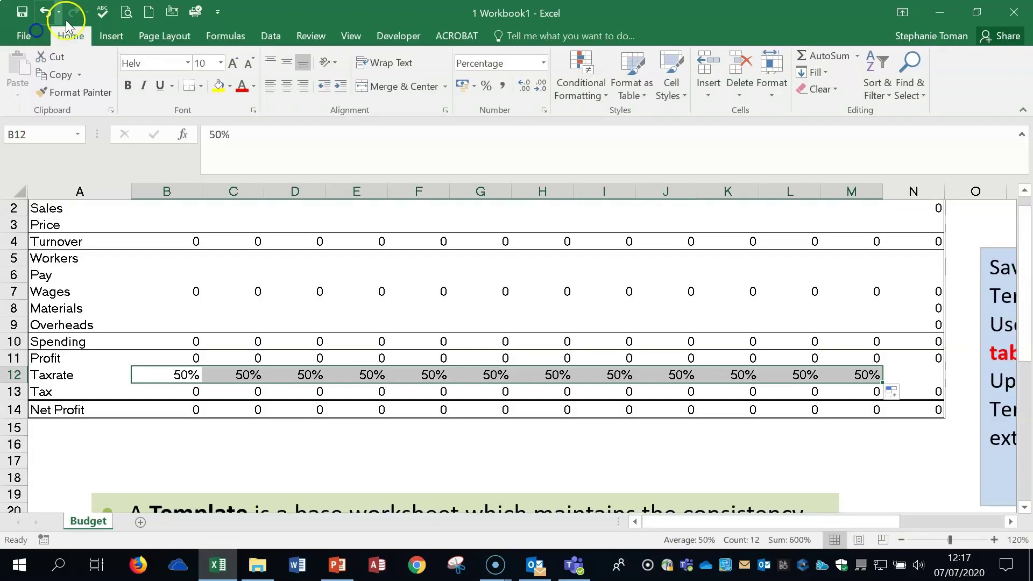
click(22, 15)
click(24, 36)
click(33, 162)
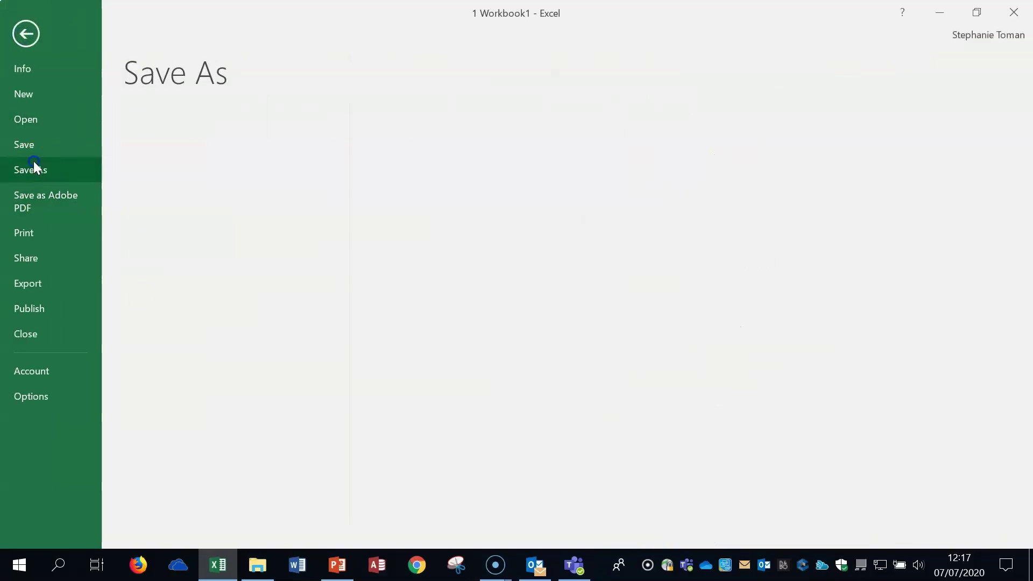
click(196, 383)
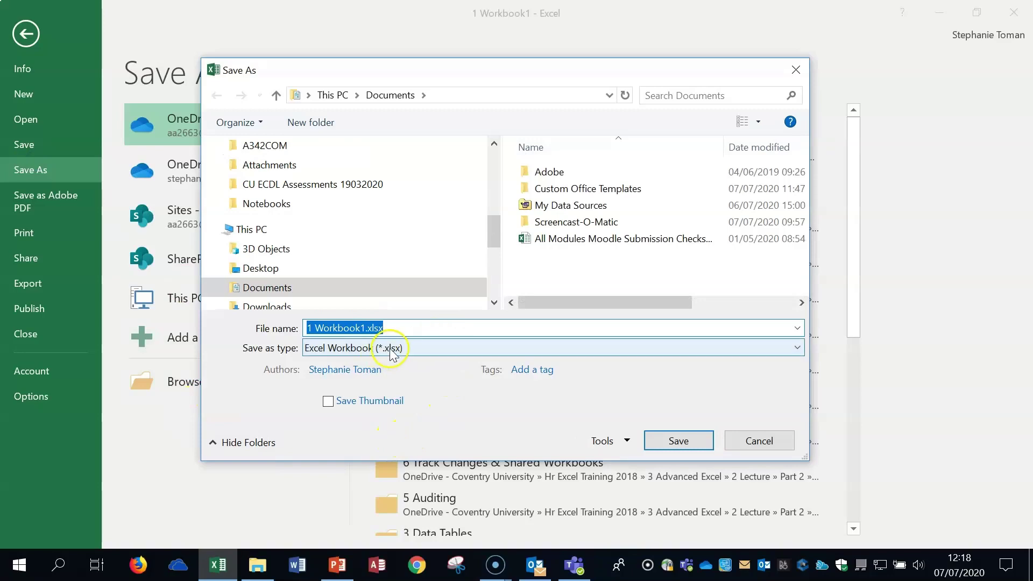
click(391, 353)
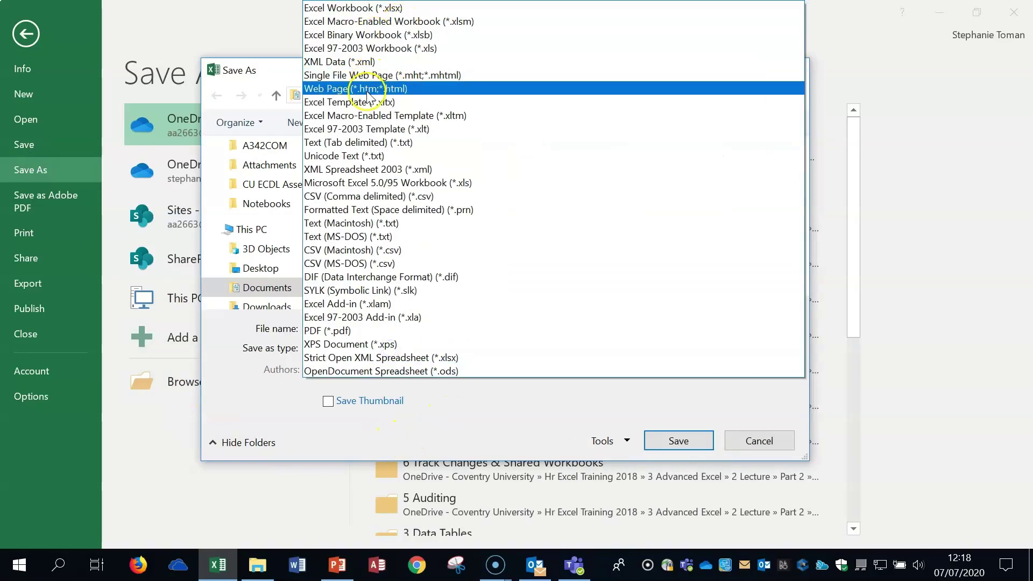
click(381, 105)
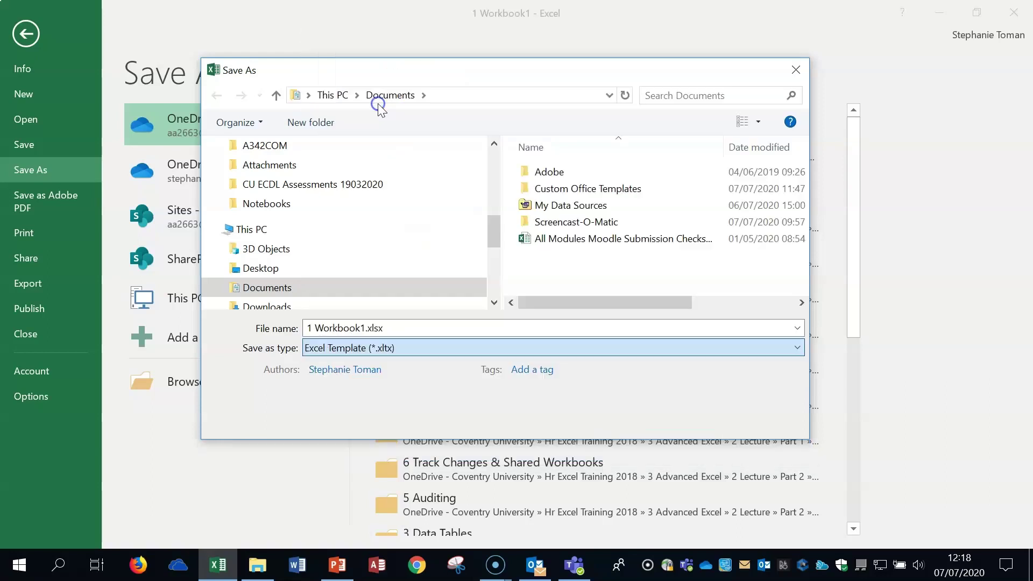
click(609, 96)
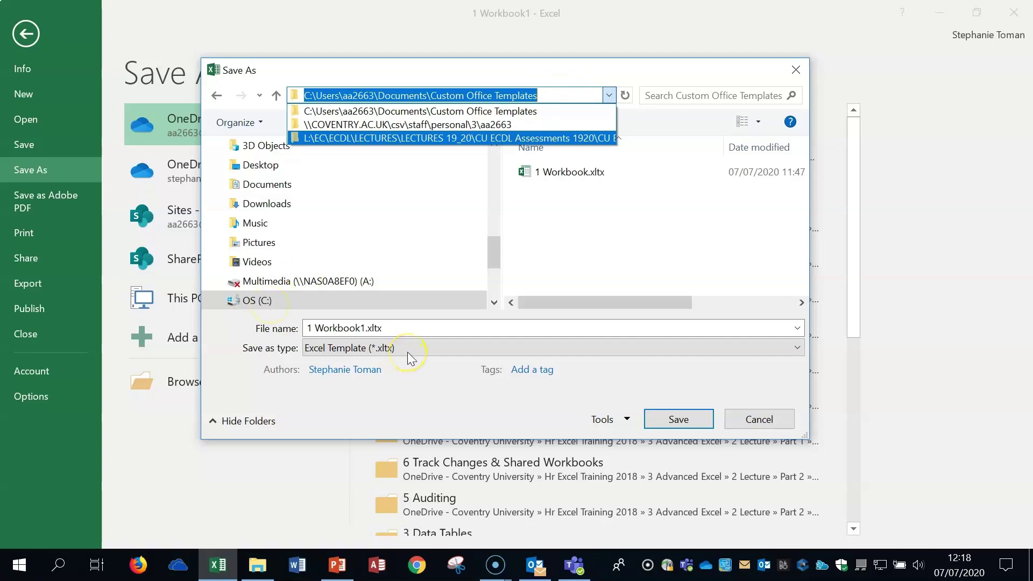
click(760, 418)
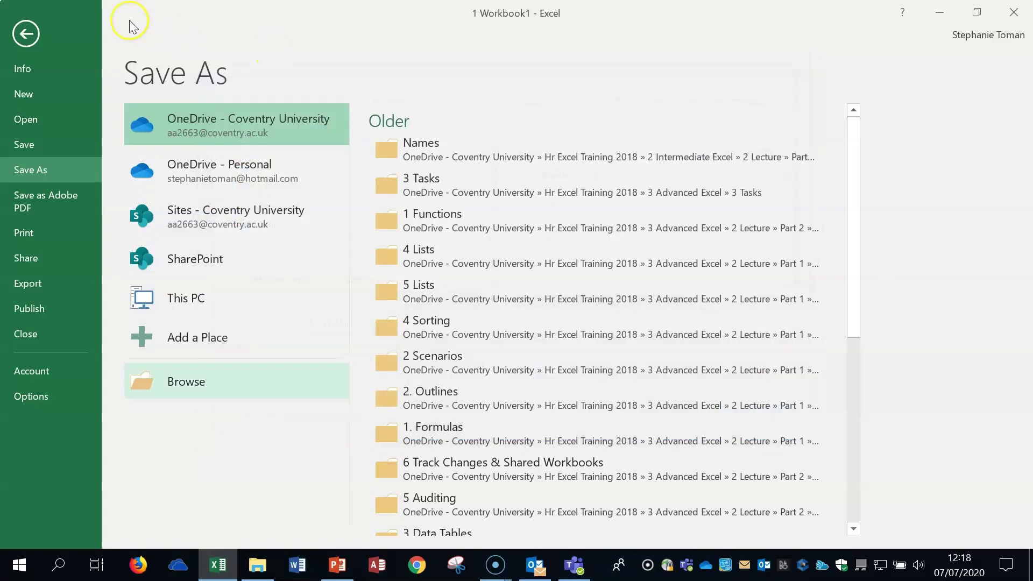
click(26, 31)
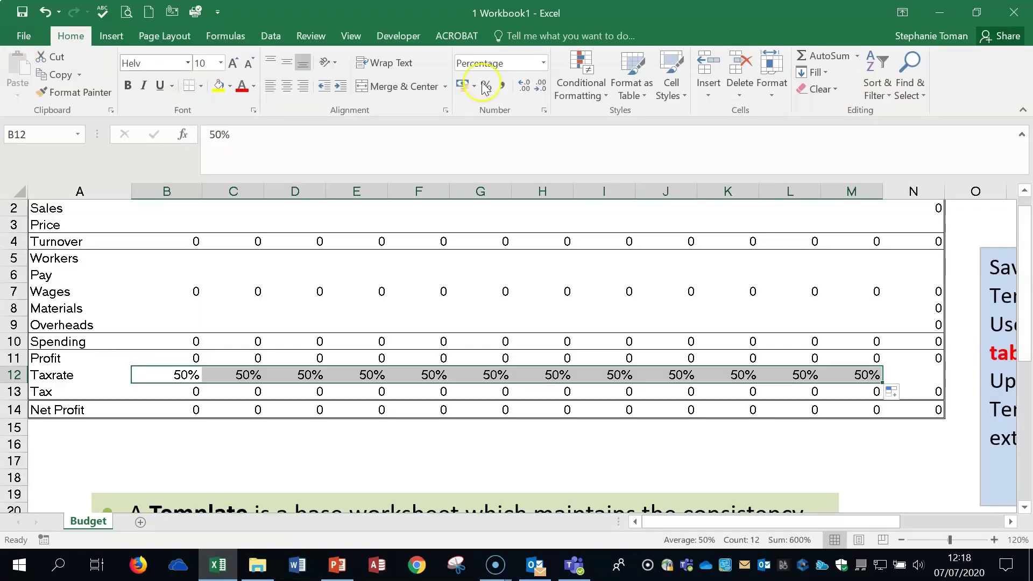
Close the budget workbook without saving and open 3 Demo Mixed References.xlsx
click(1013, 12)
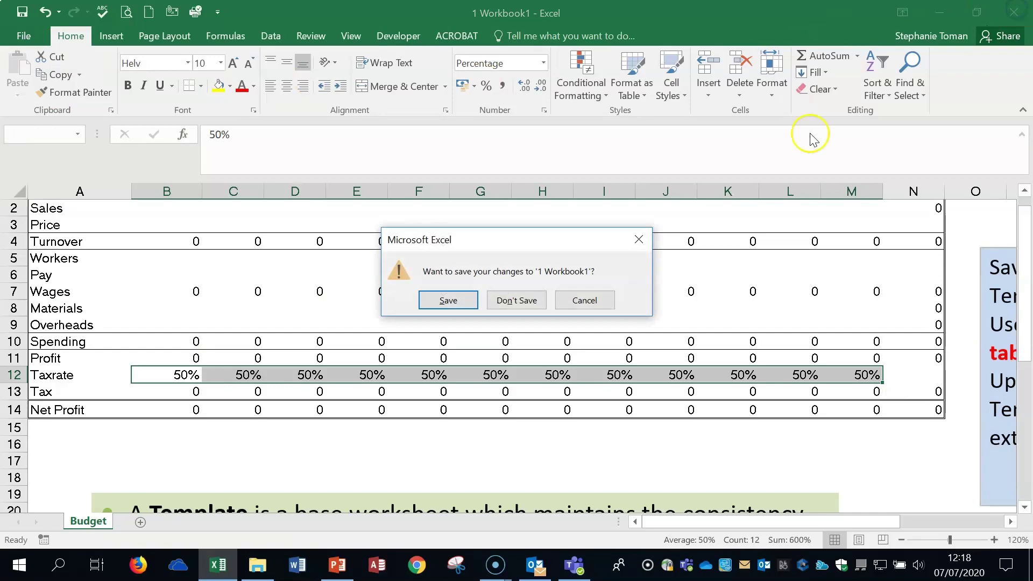
click(525, 300)
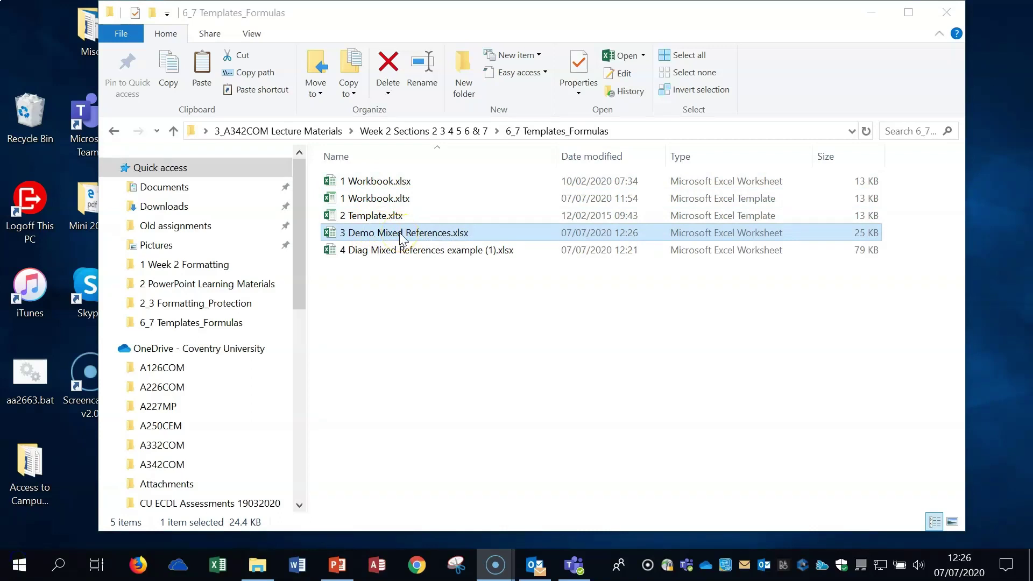
double_click(398, 235)
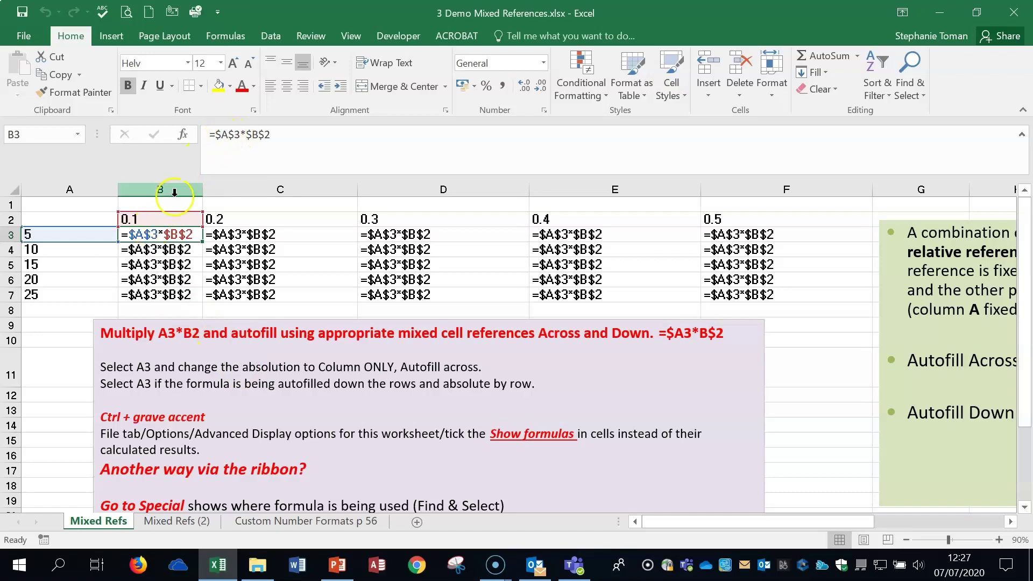
Make both references in B3's formula relative (=A3*B2) and autofill it across and down to F7
double_click(144, 234)
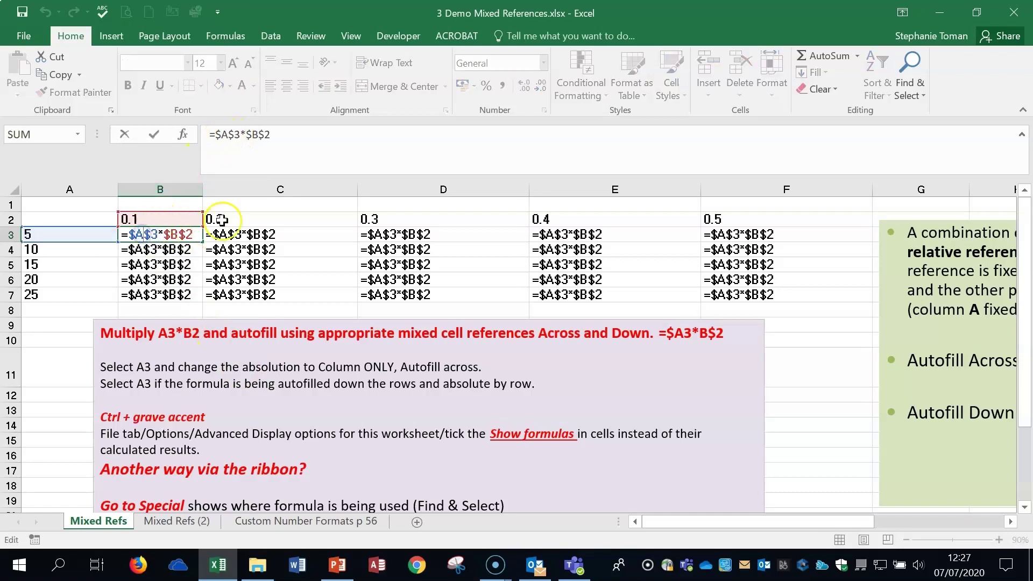
click(225, 135)
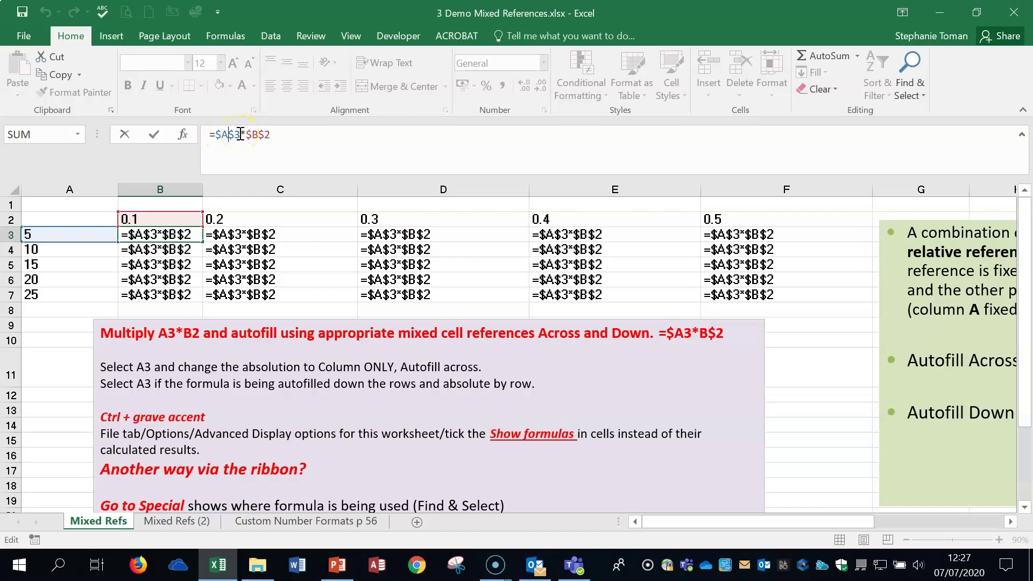
key(F4)
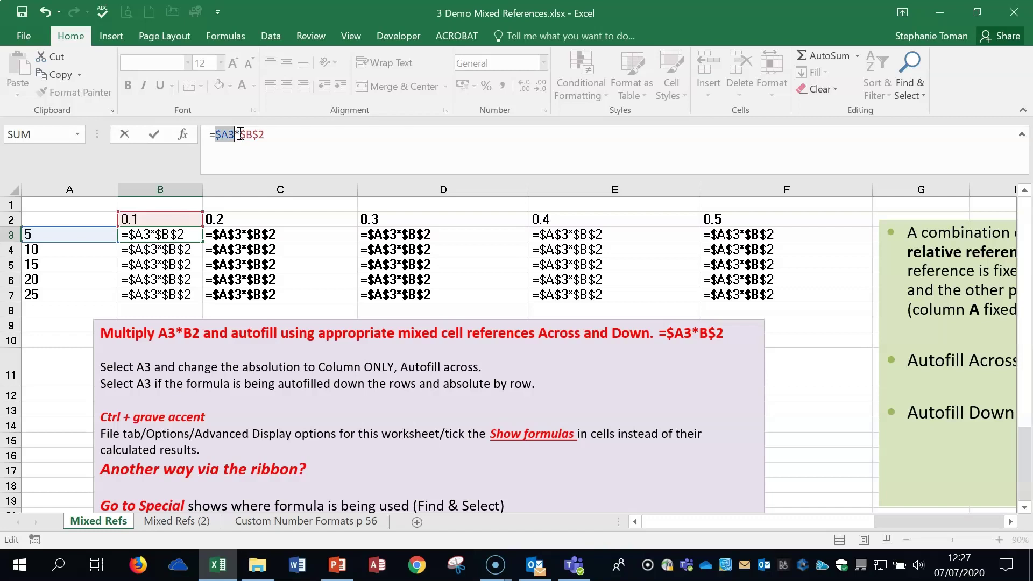
key(F4)
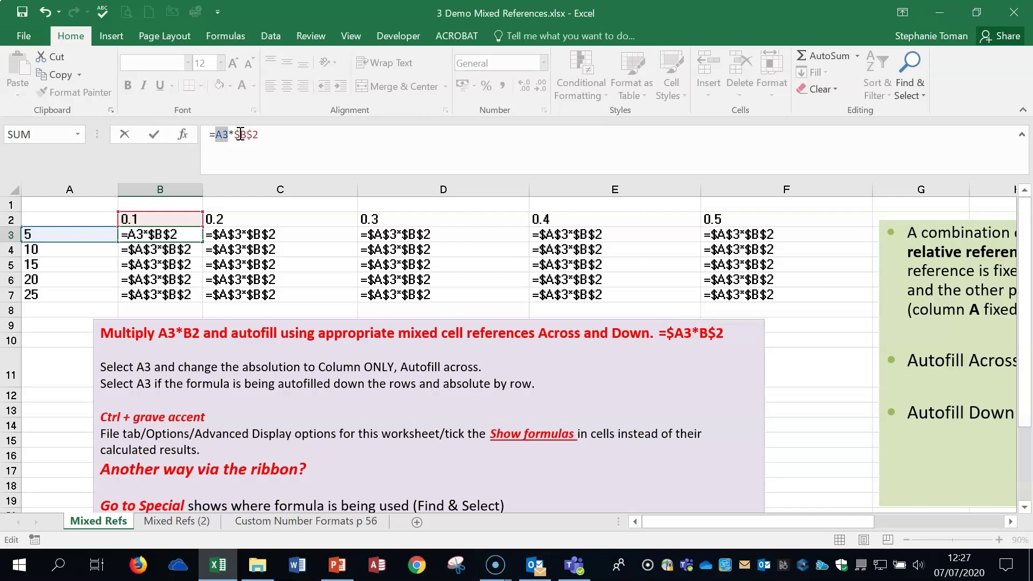
click(185, 235)
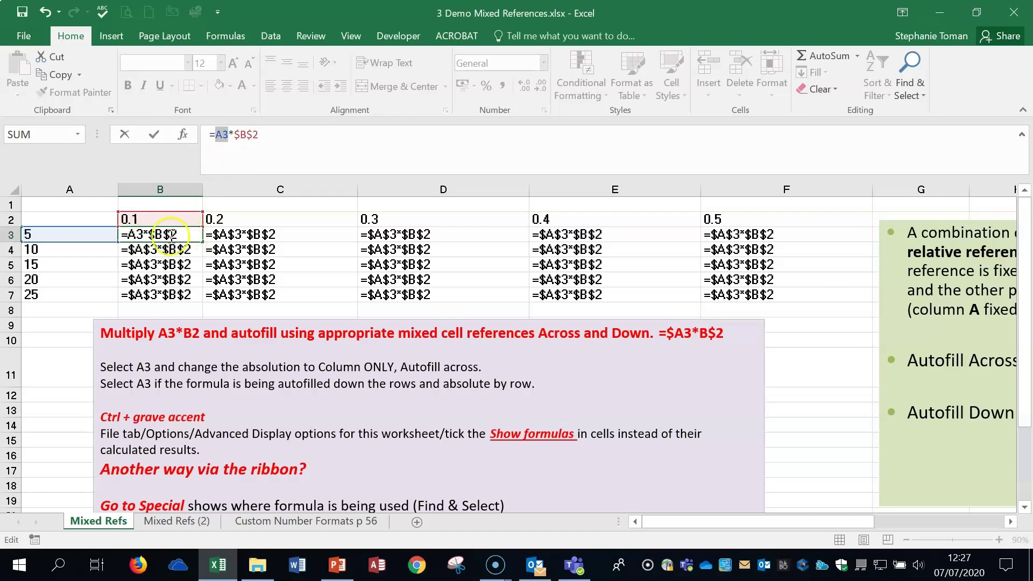
click(249, 132)
key(F4)
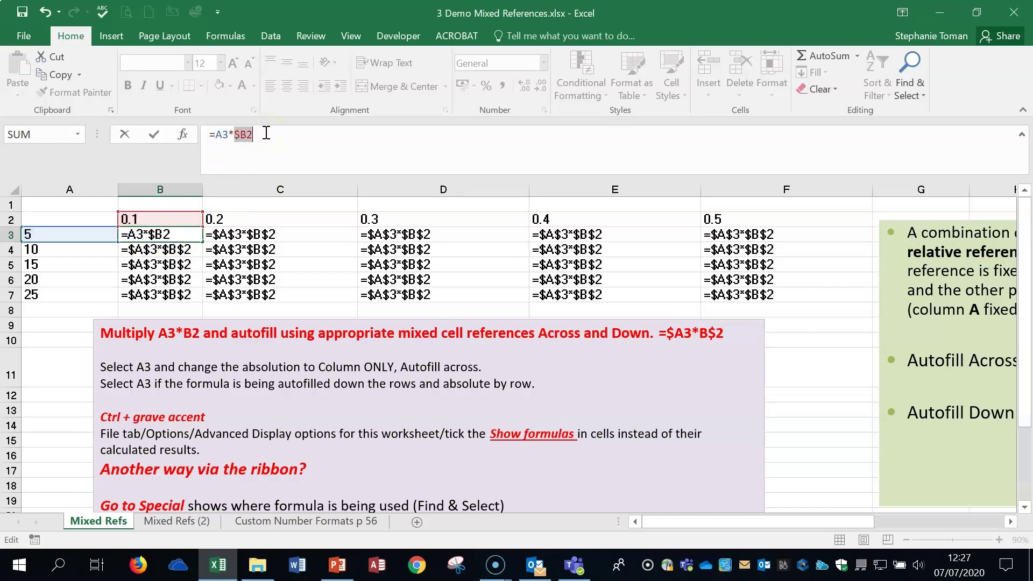
key(F4)
click(153, 133)
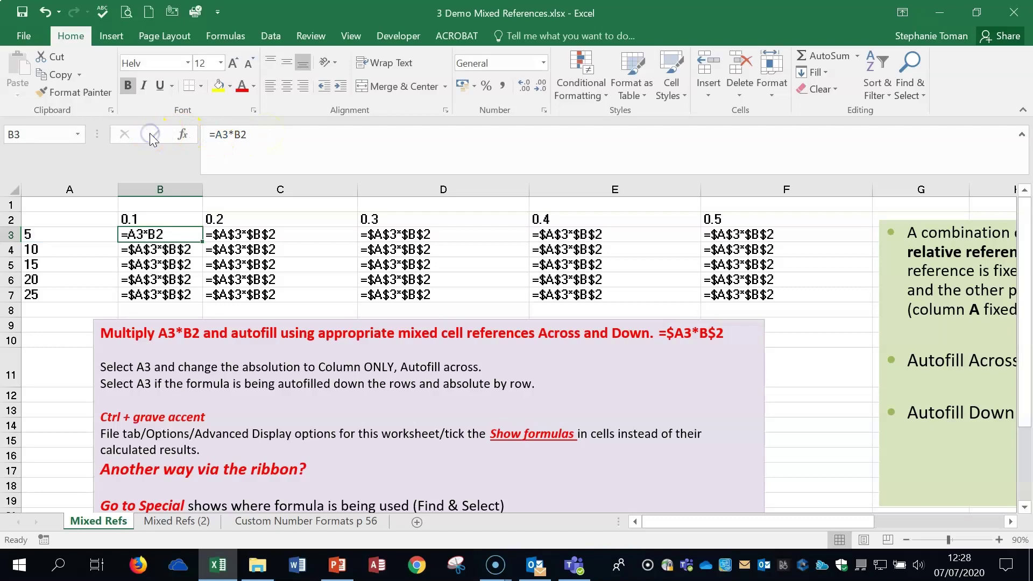
drag(203, 241, 871, 296)
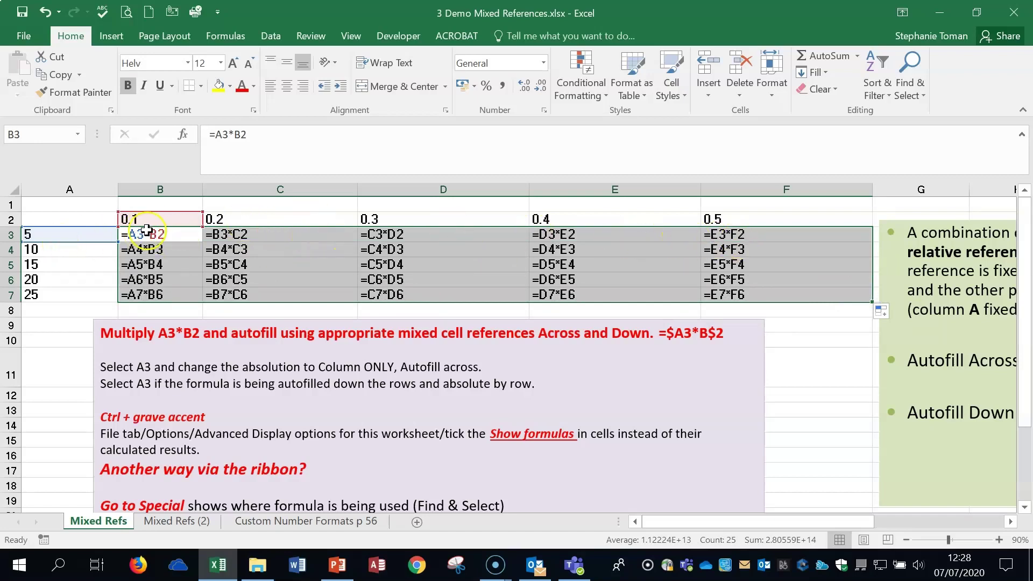
Examine how the relative references shift in the filled formulas across row 3 and in the rows below
click(230, 233)
click(377, 235)
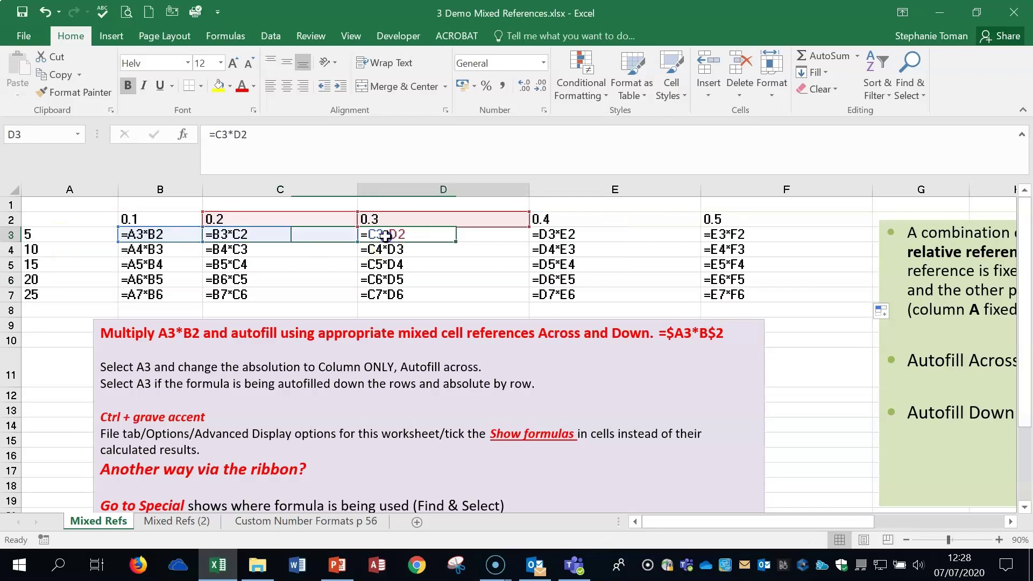
click(561, 233)
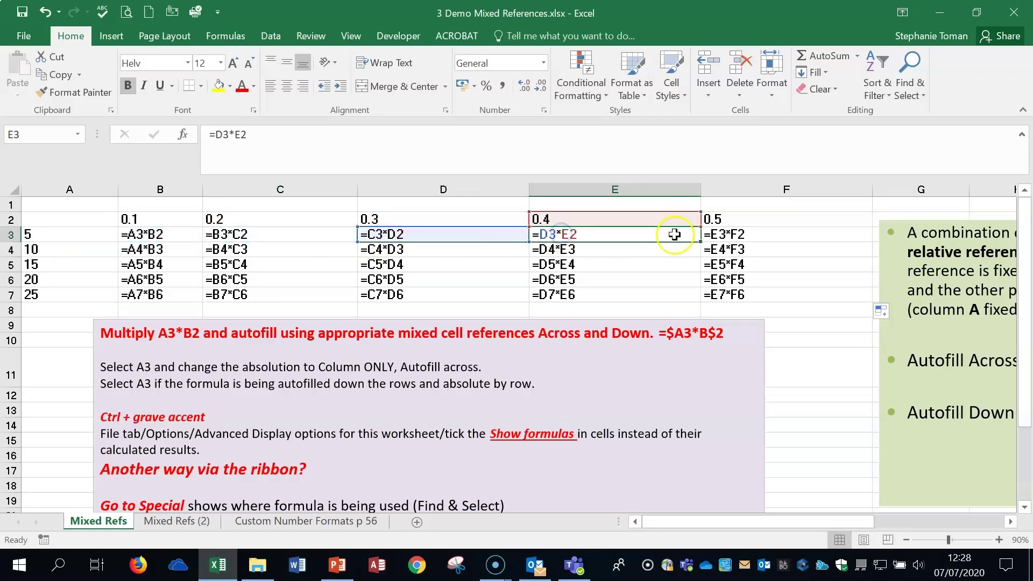
click(717, 233)
click(139, 219)
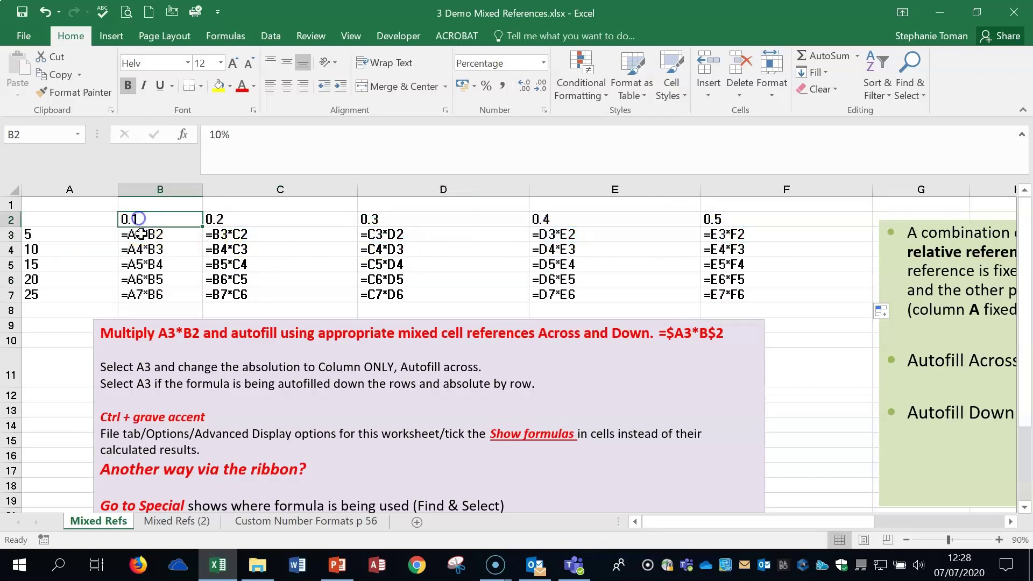
click(142, 234)
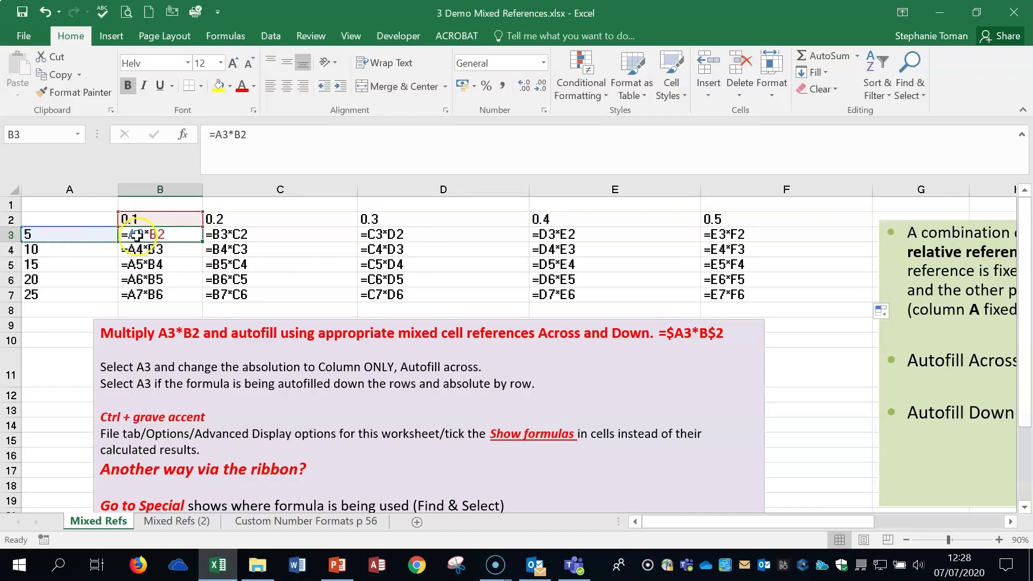
click(242, 234)
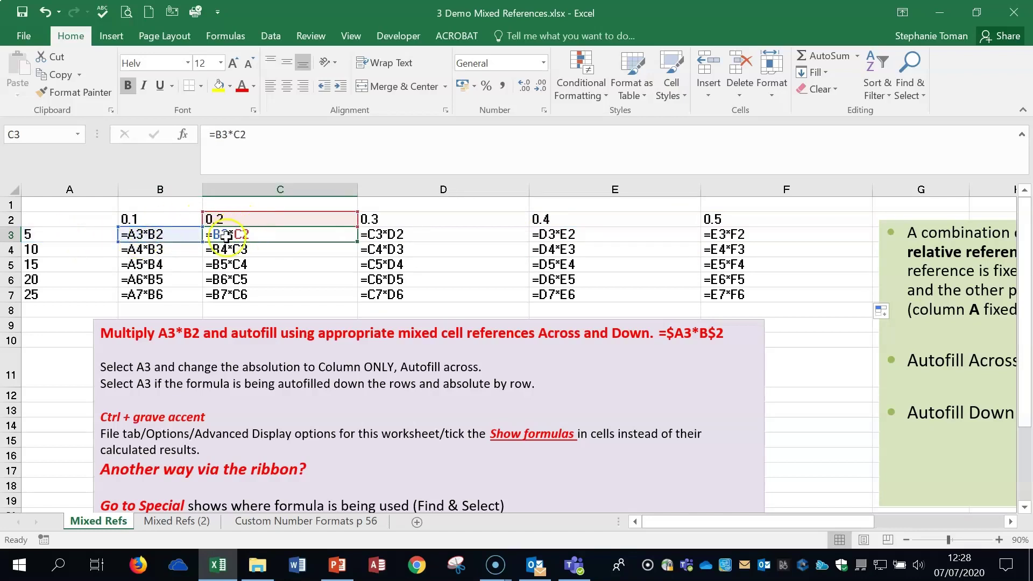
click(397, 235)
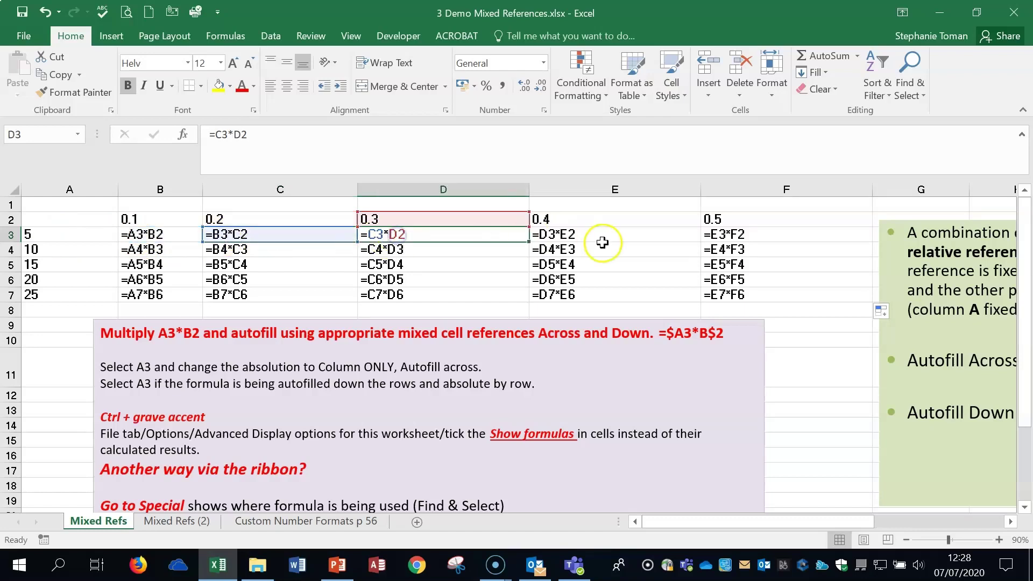
click(569, 235)
click(752, 233)
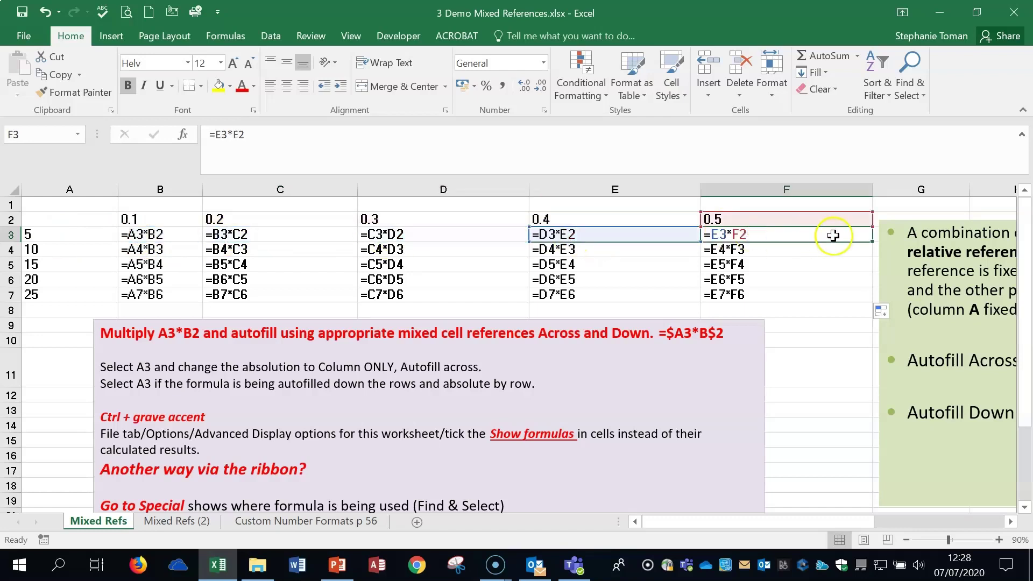
click(728, 249)
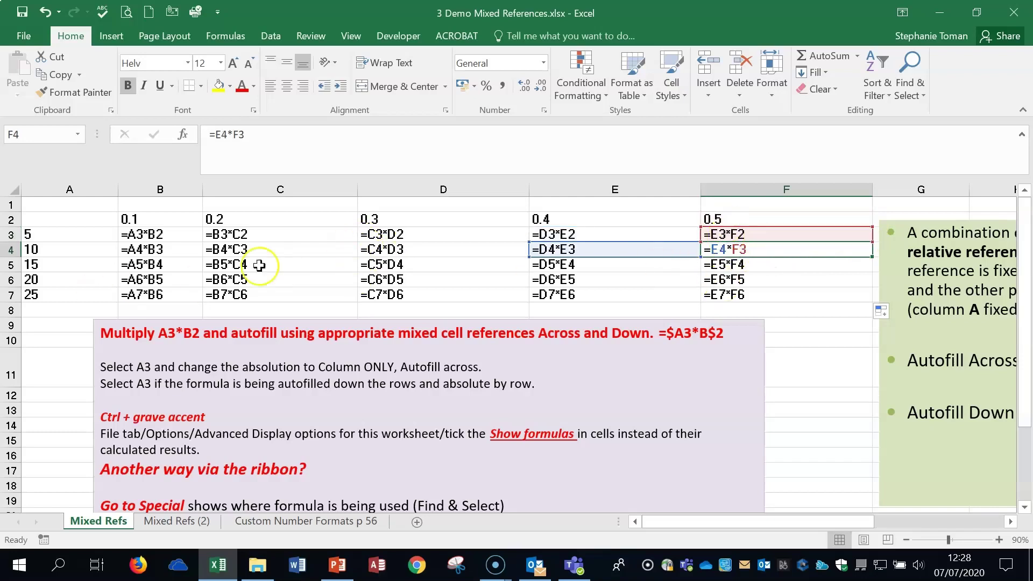
click(161, 263)
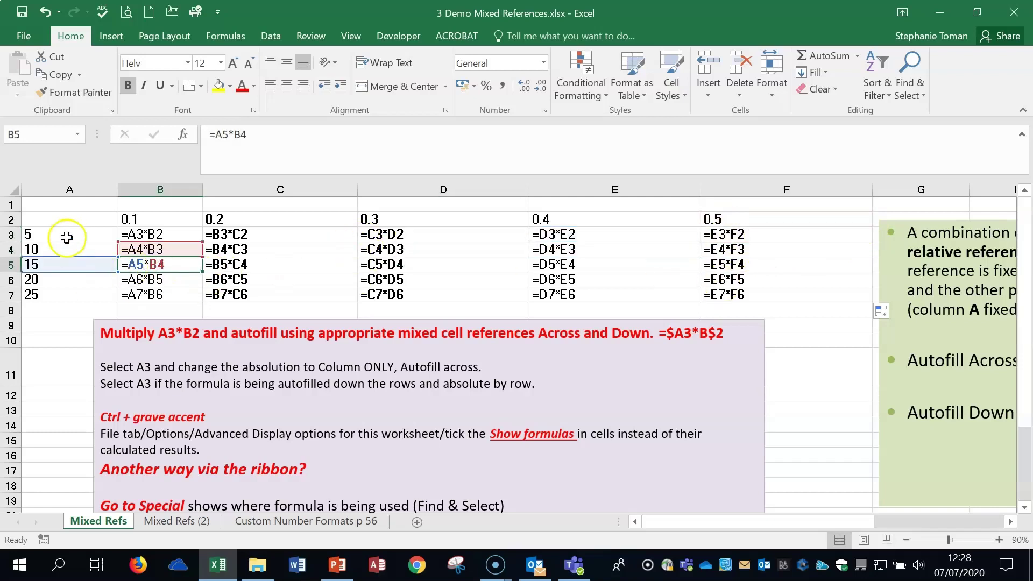
click(213, 261)
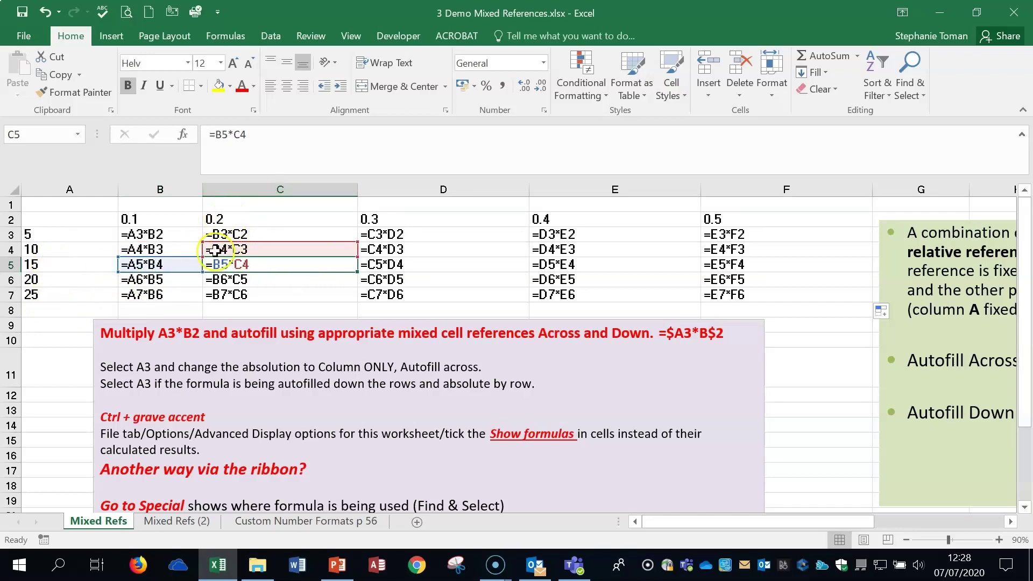
Fix only the column of the A3 reference in B3's formula (=$A3*B2) and autofill it across to F3
click(144, 235)
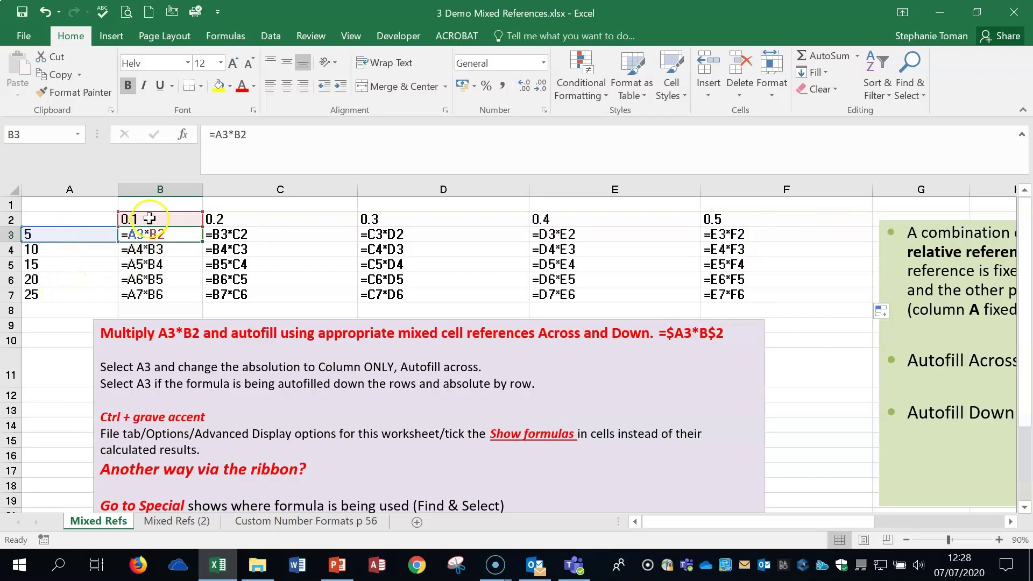
click(222, 134)
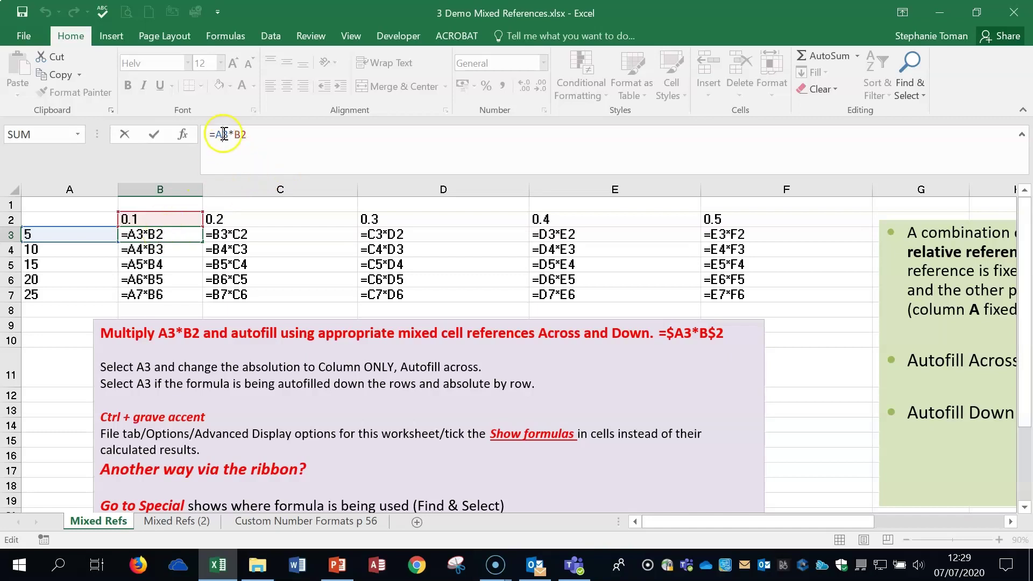
key(F4)
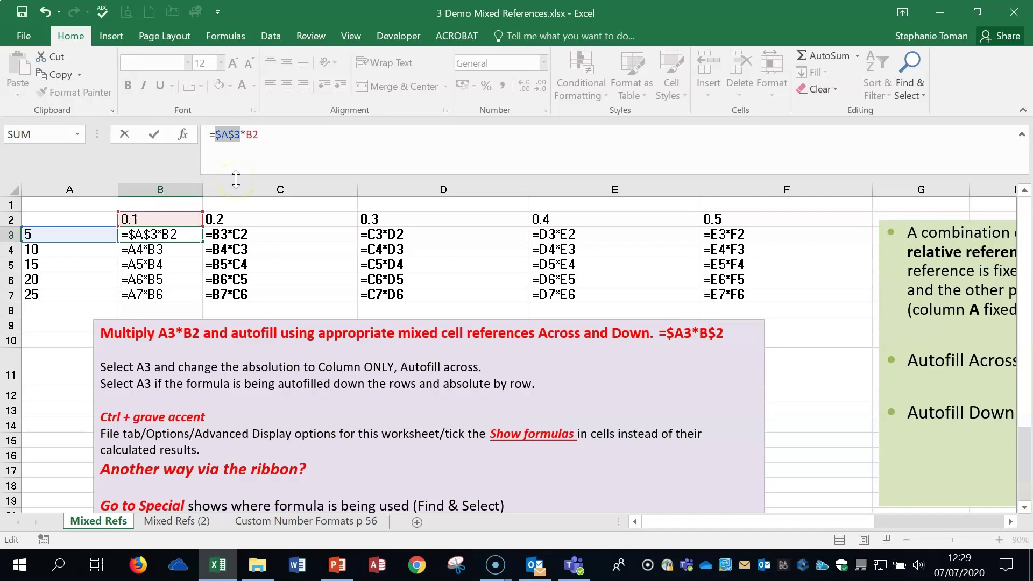
key(F4)
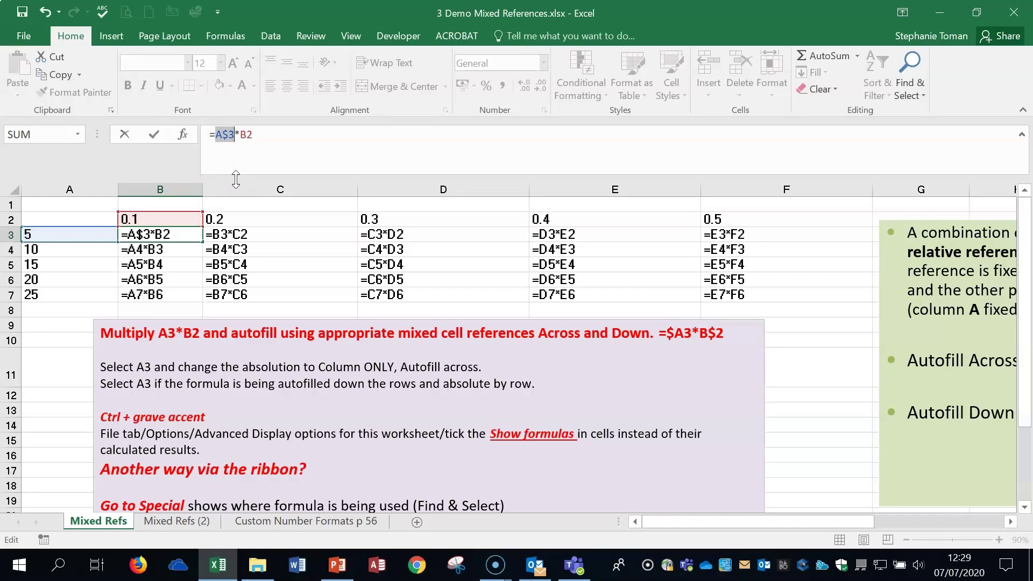
key(F4)
click(154, 139)
drag(203, 242, 828, 240)
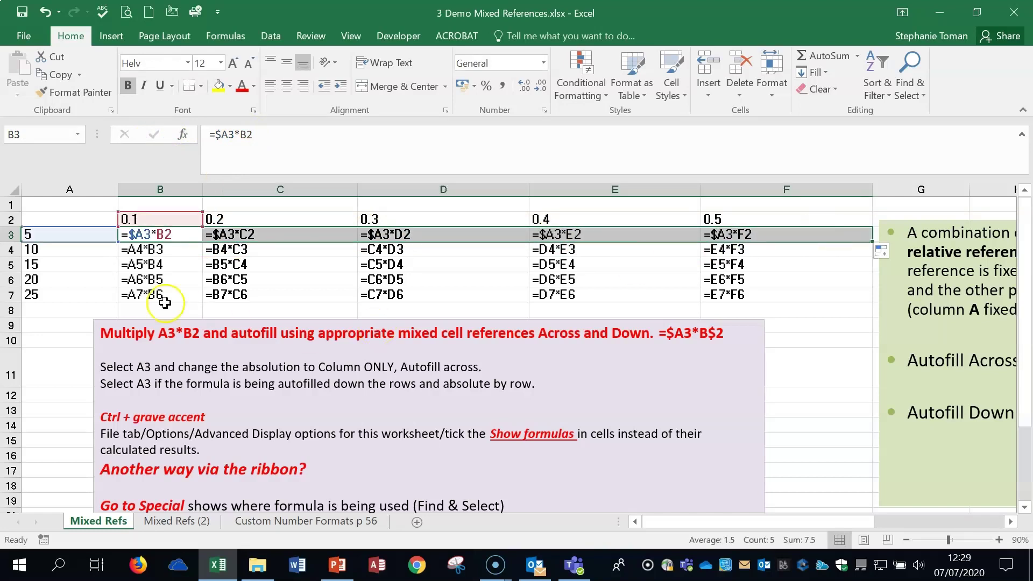
Examine how the column-absolute reference behaves in the formulas from C3 across to F3
click(245, 237)
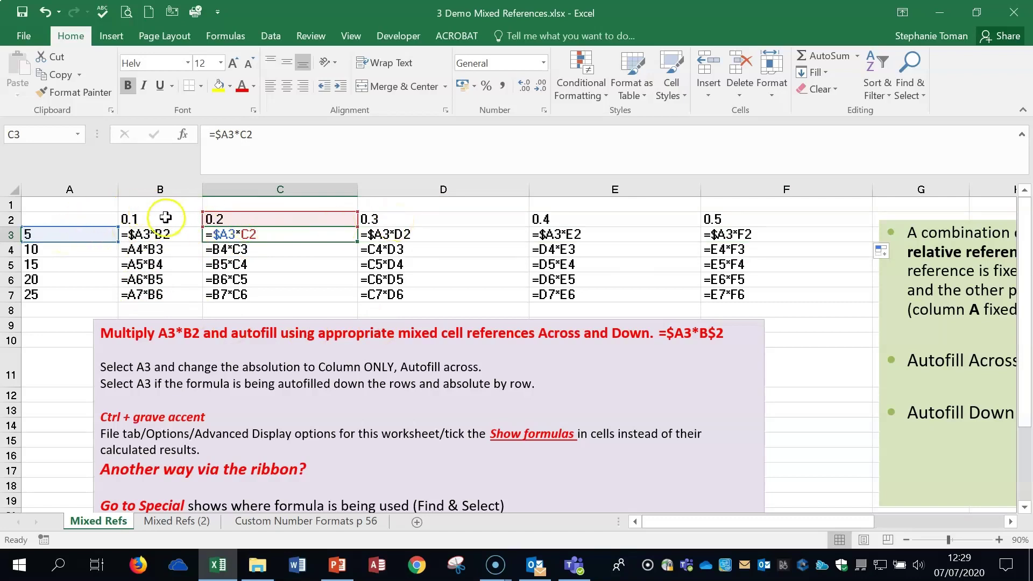
click(449, 235)
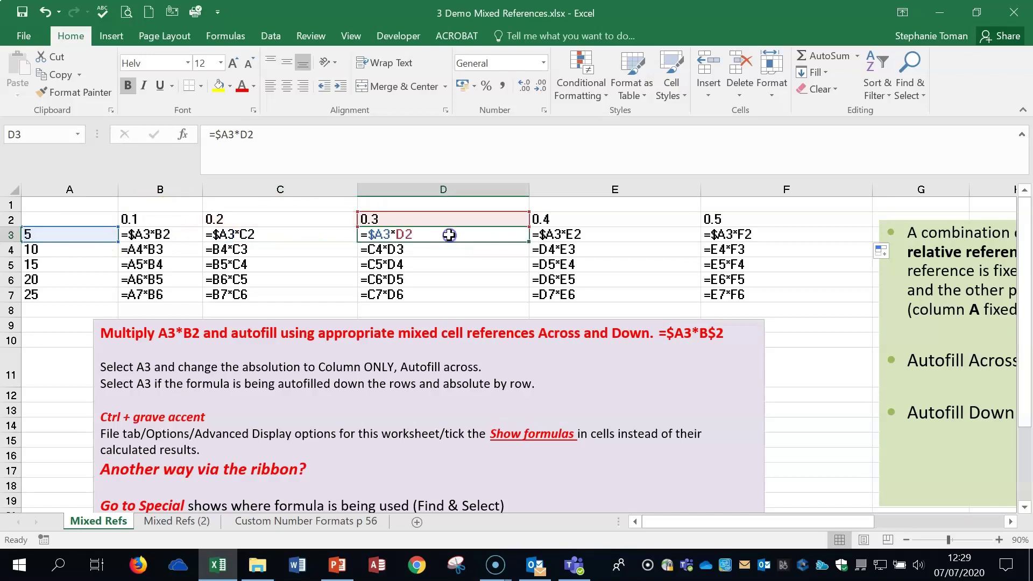
click(570, 235)
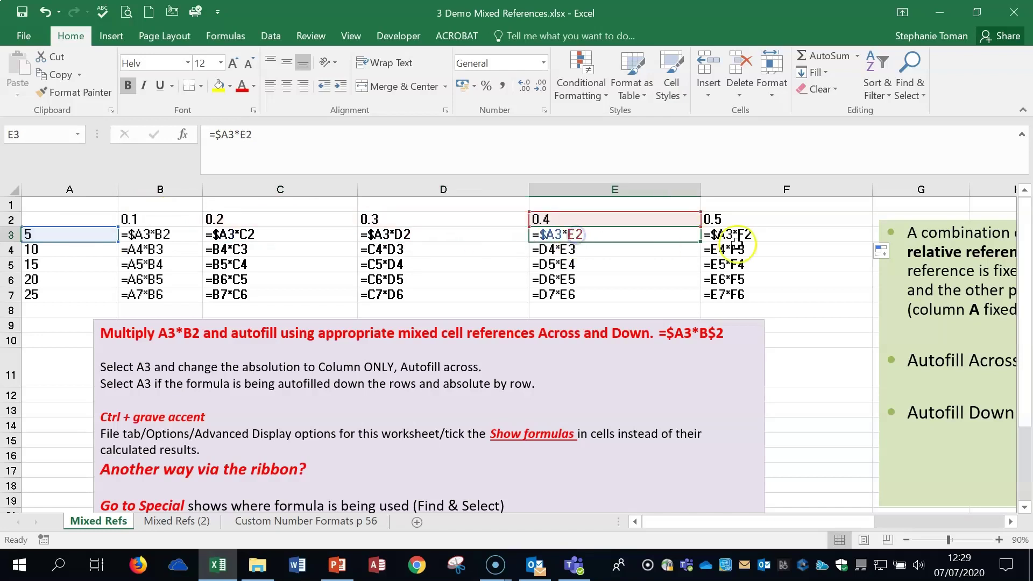
click(742, 235)
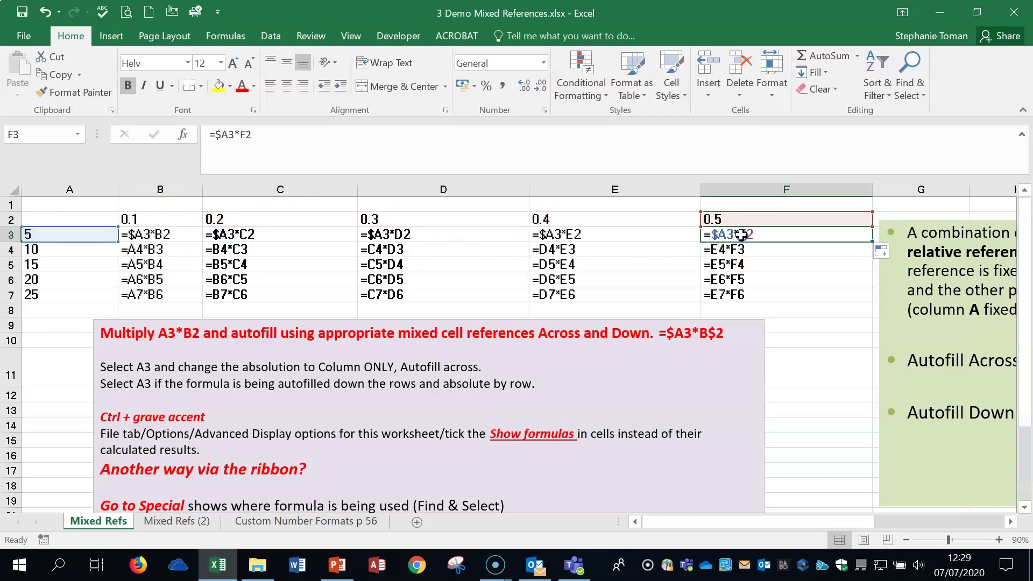
Autofill the =$A3*B2 formula from B3 across to column F and down to row 7
click(148, 235)
drag(203, 241, 788, 261)
drag(873, 242, 876, 302)
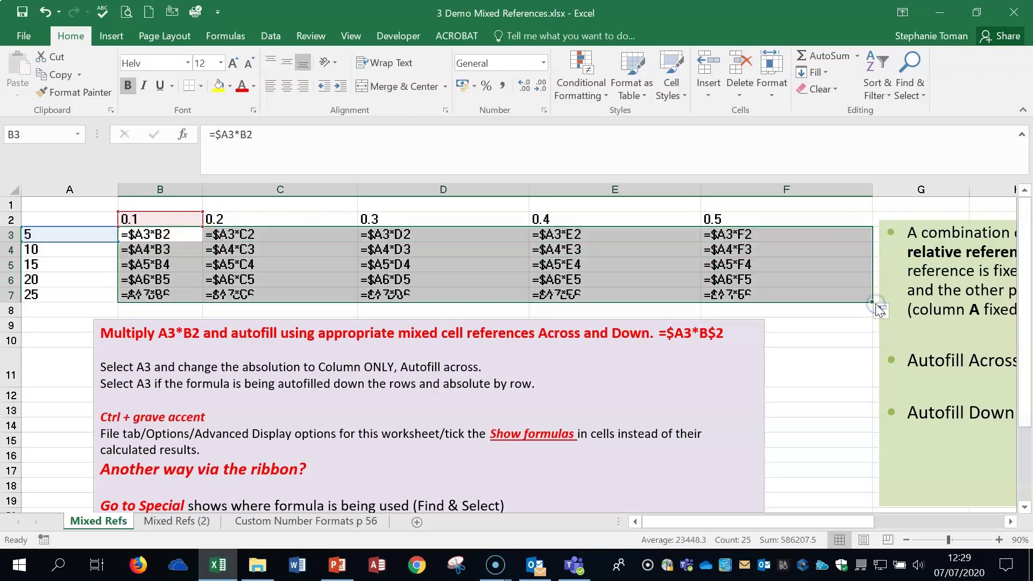
Examine which cells the filled formulas reference across row 4 and down column F
click(177, 251)
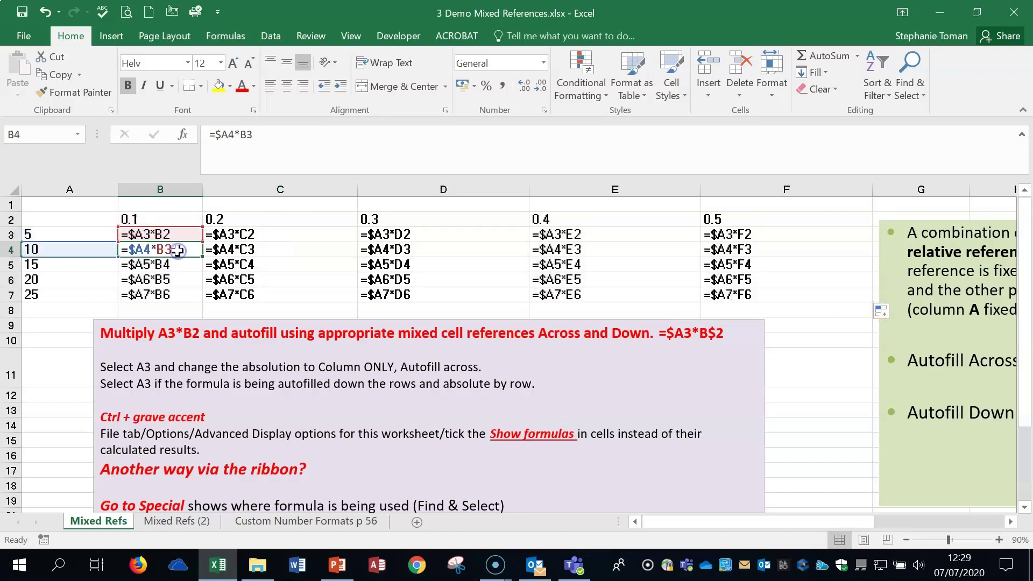
click(262, 251)
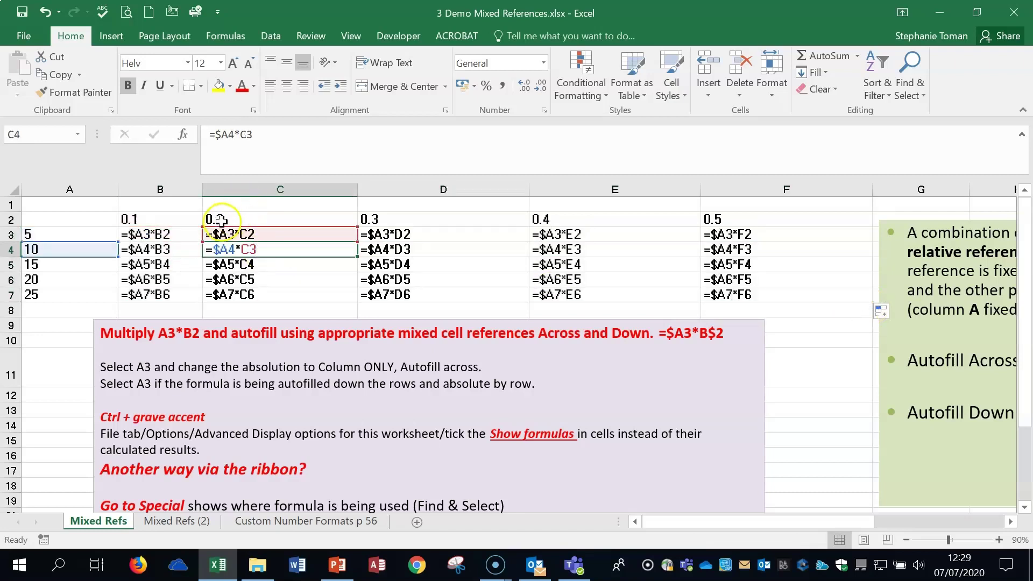
click(410, 249)
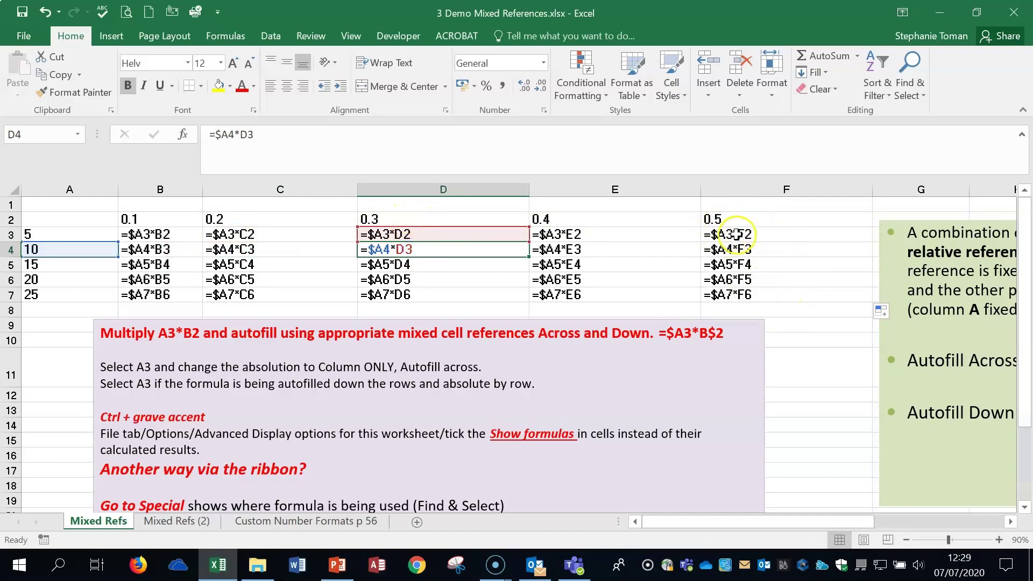
click(721, 219)
click(745, 250)
click(746, 265)
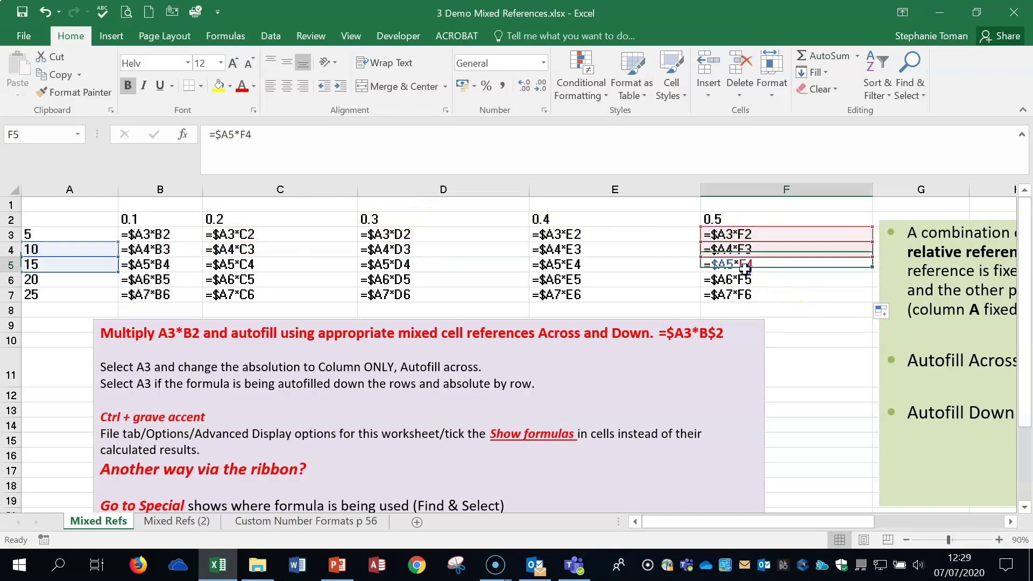
click(748, 279)
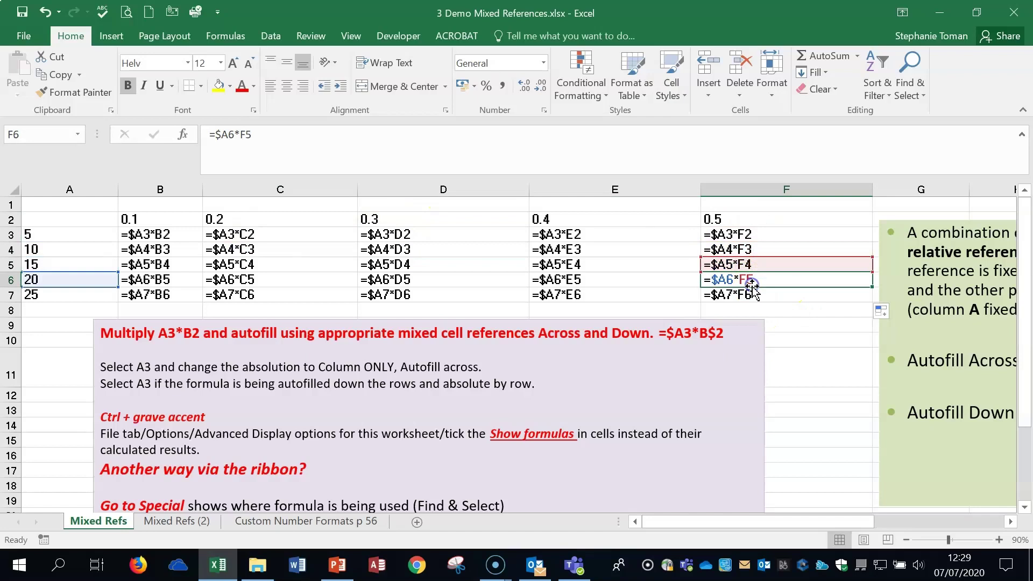
Fix only the row of the B2 reference in B3's formula (=$A3*B$2) and autofill it across and down to F7
click(154, 234)
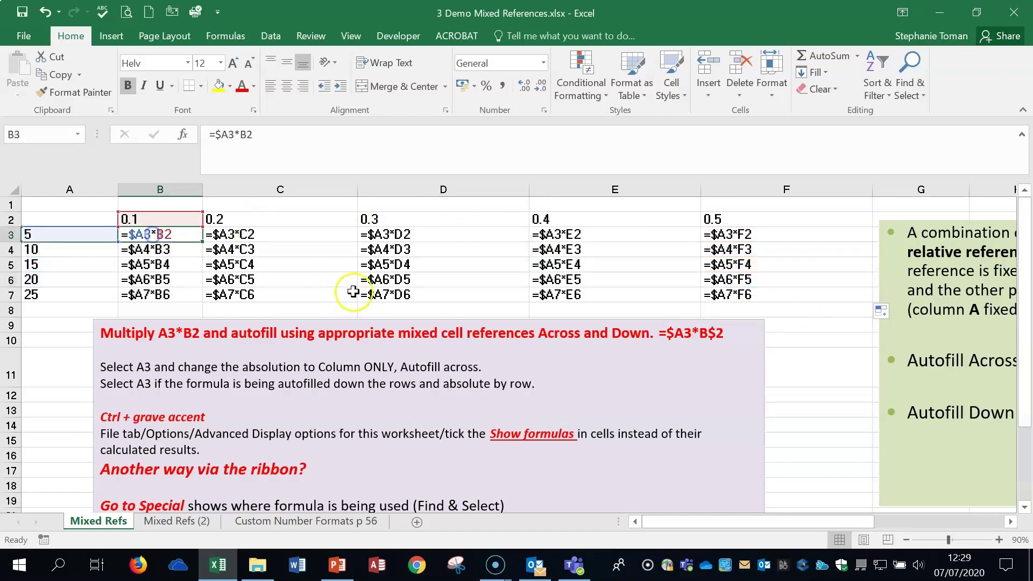
click(247, 135)
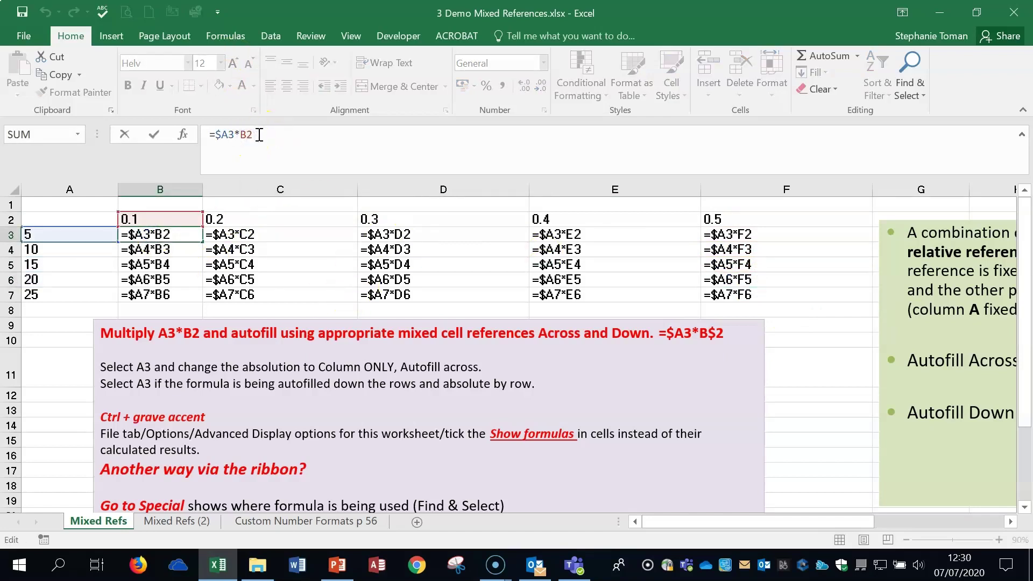
key(F4)
key(F4)
click(153, 136)
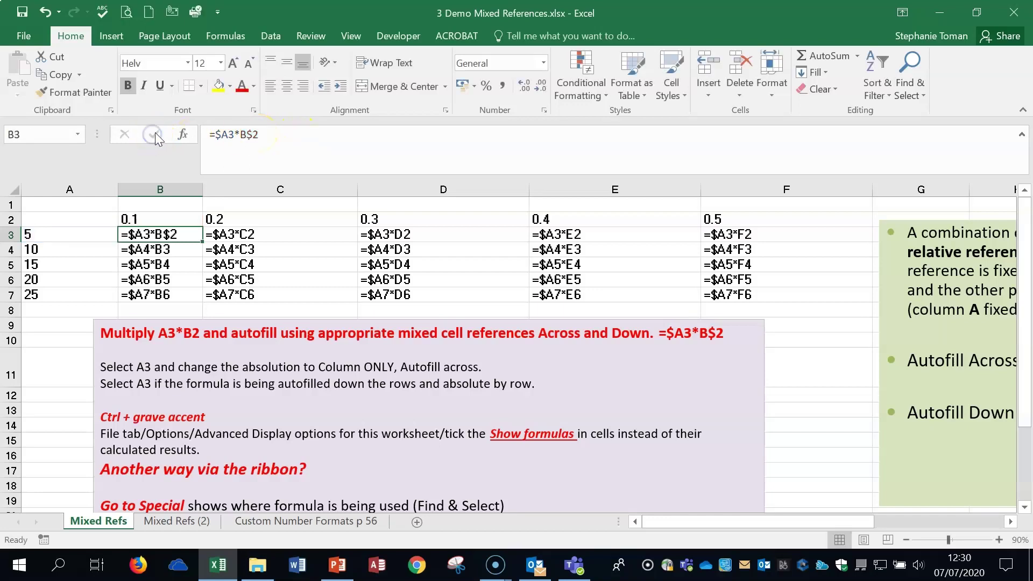
drag(203, 241, 869, 296)
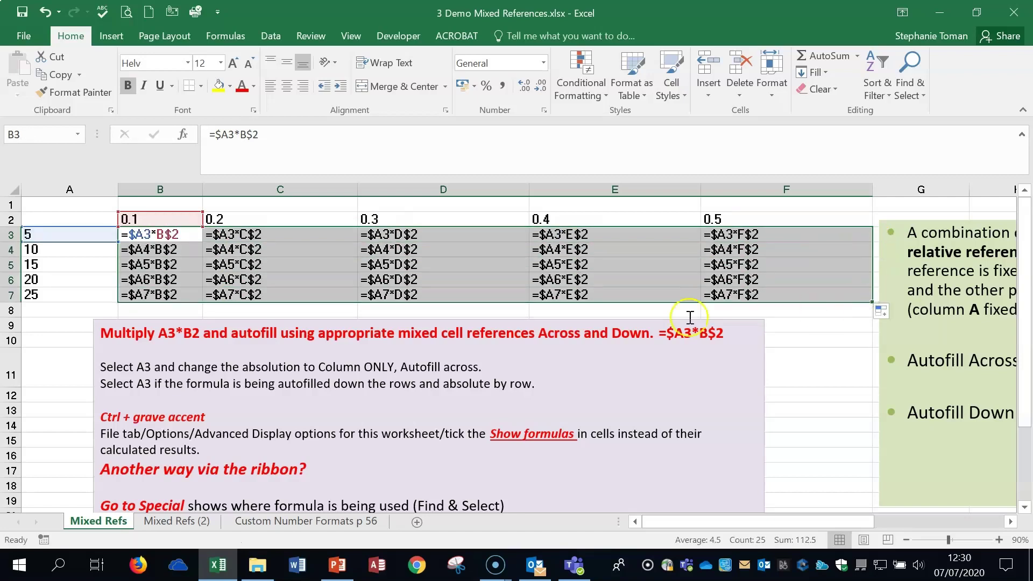
Examine how both mixed references behave in the formulas across row 3 and down column B to B7
click(148, 231)
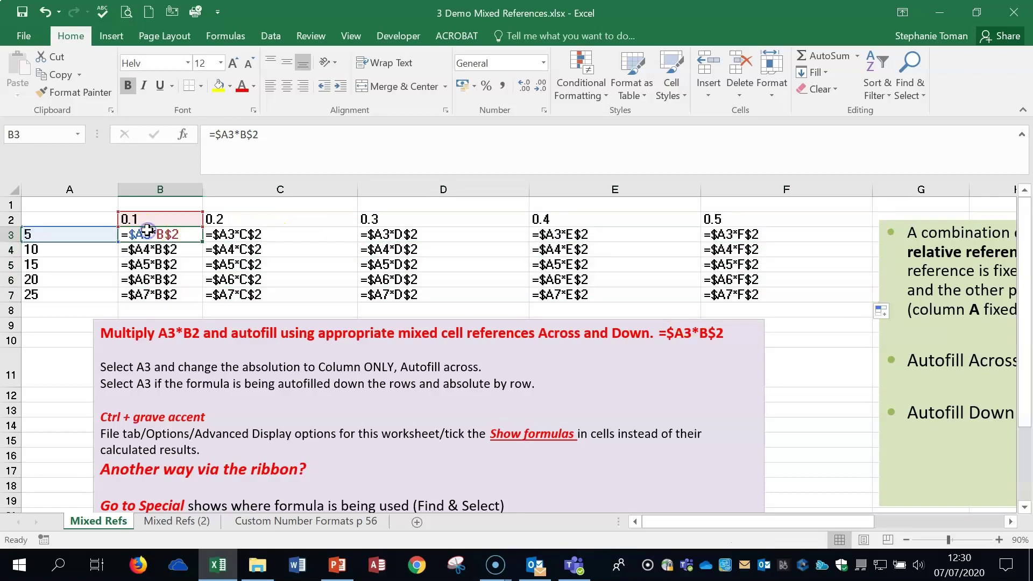
click(245, 235)
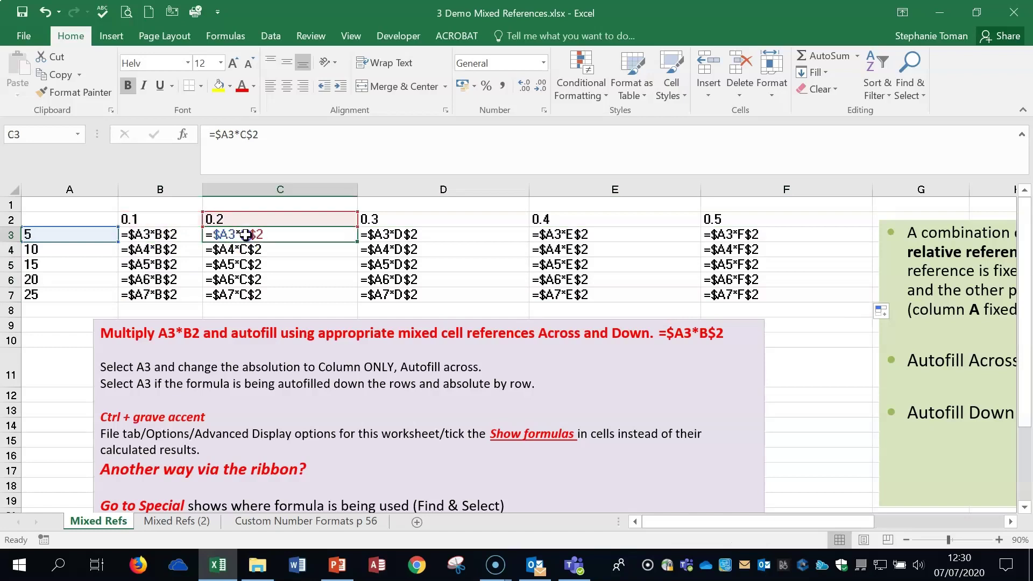
click(372, 236)
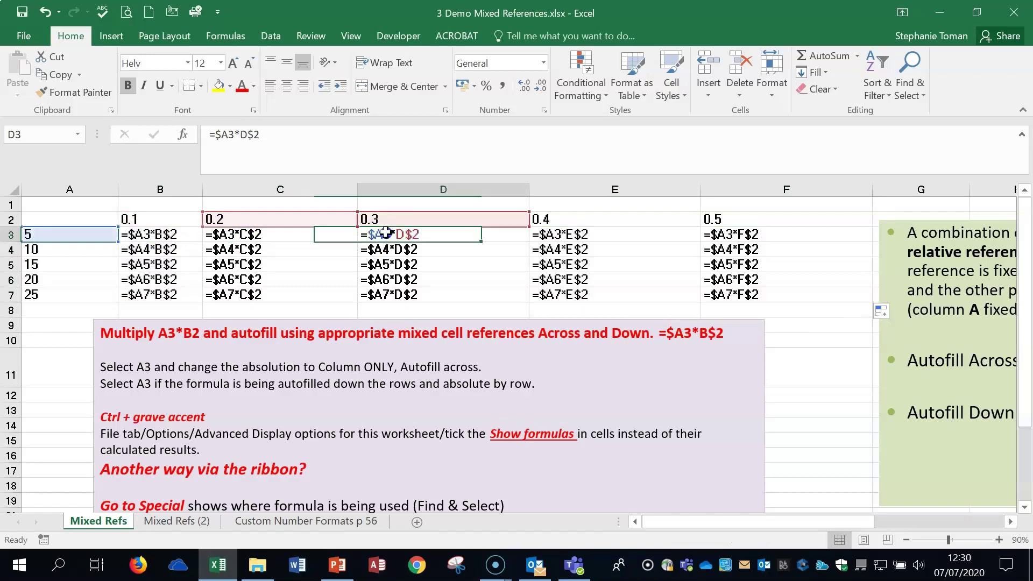
click(167, 235)
click(168, 251)
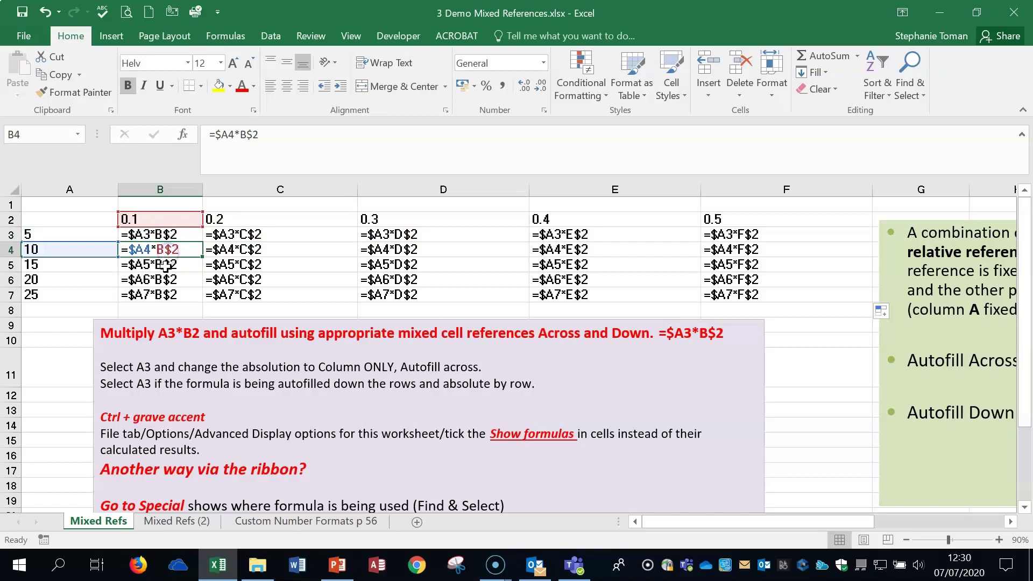
click(166, 265)
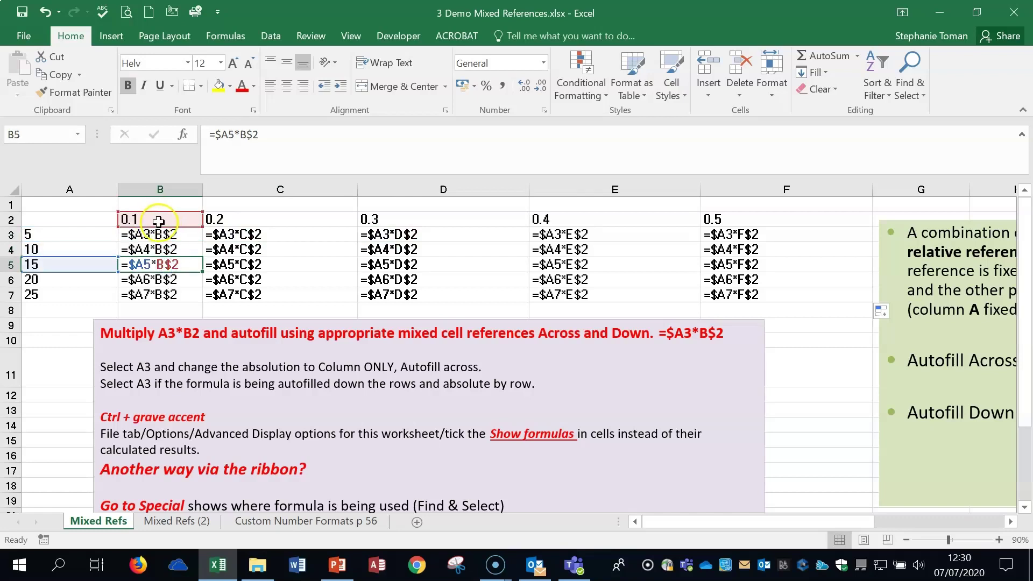
click(167, 279)
click(169, 296)
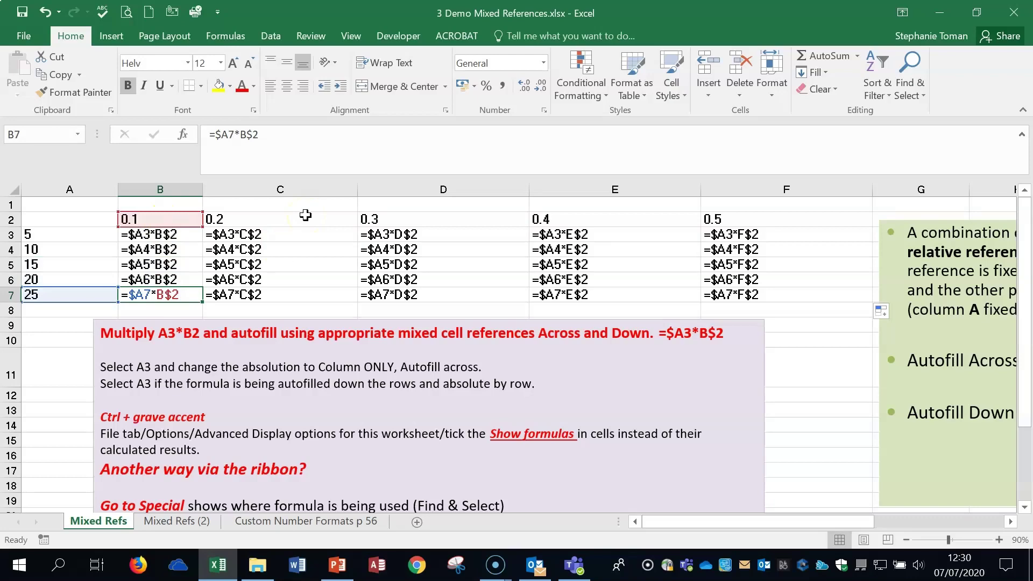
Display calculated results instead of formulas in the grid and check the formulas behind the row 3 results through F3
key(ctrl+grave)
click(99, 235)
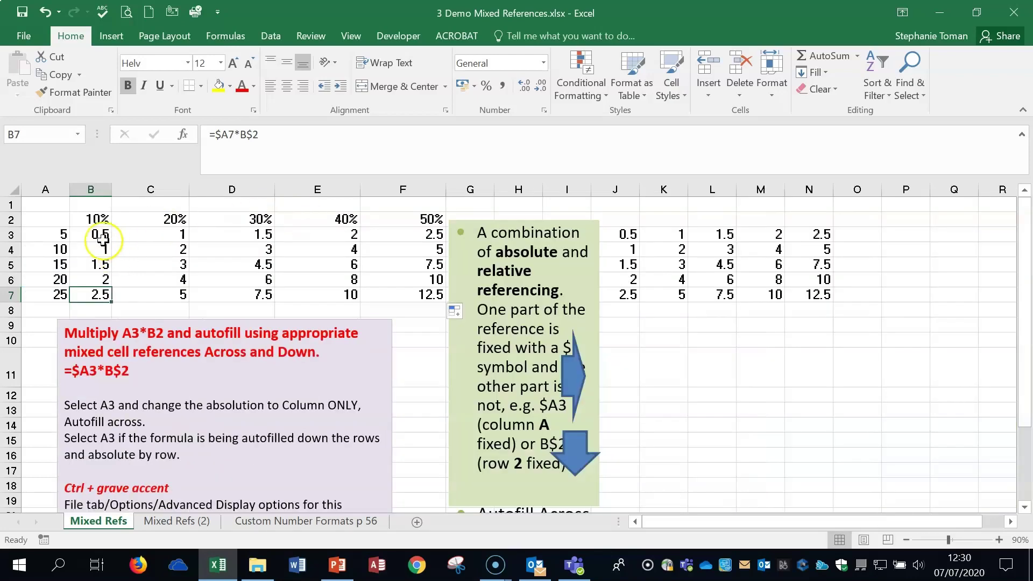
double_click(161, 234)
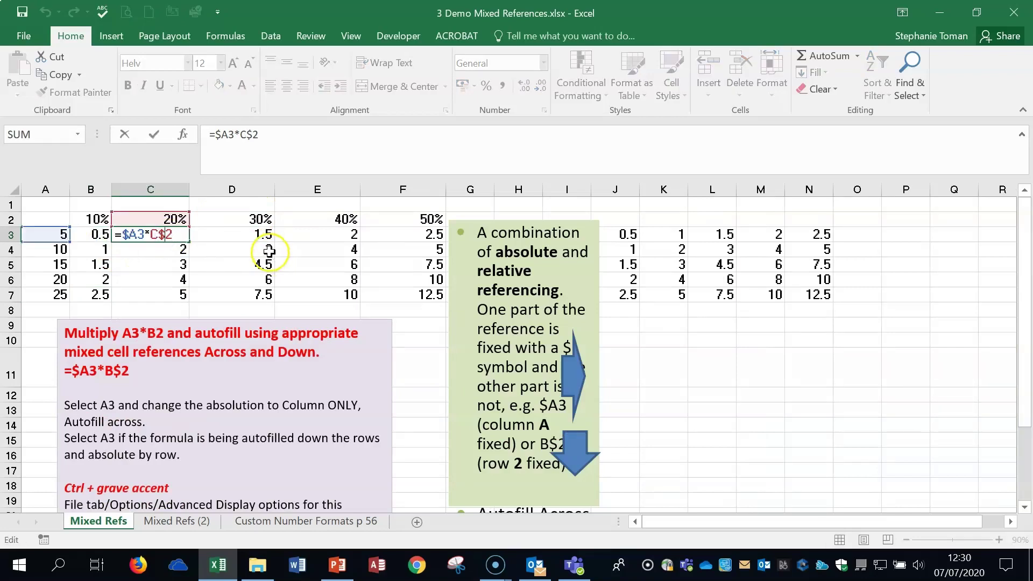
key(Escape)
double_click(254, 234)
click(323, 237)
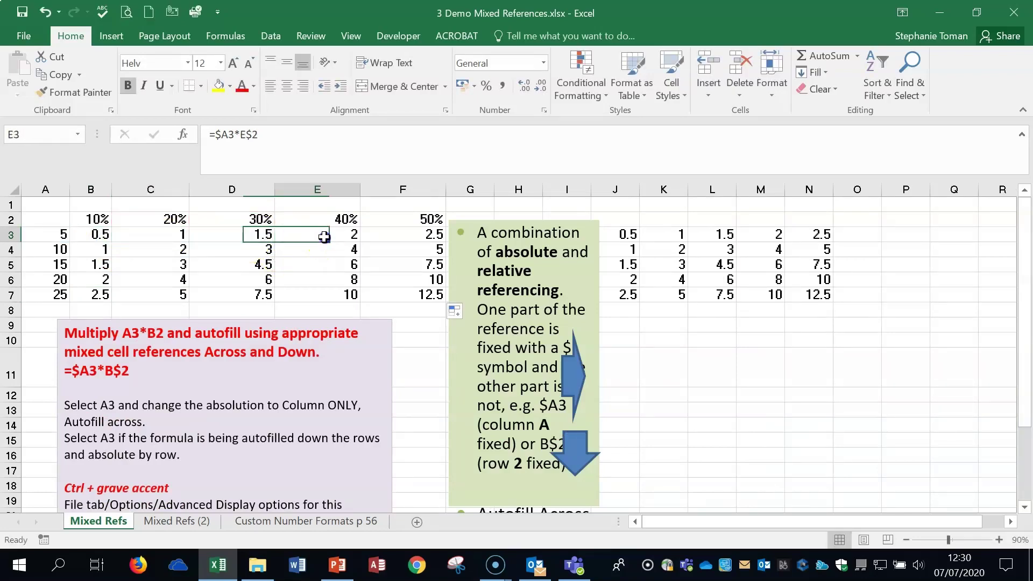
double_click(324, 237)
key(Escape)
click(410, 235)
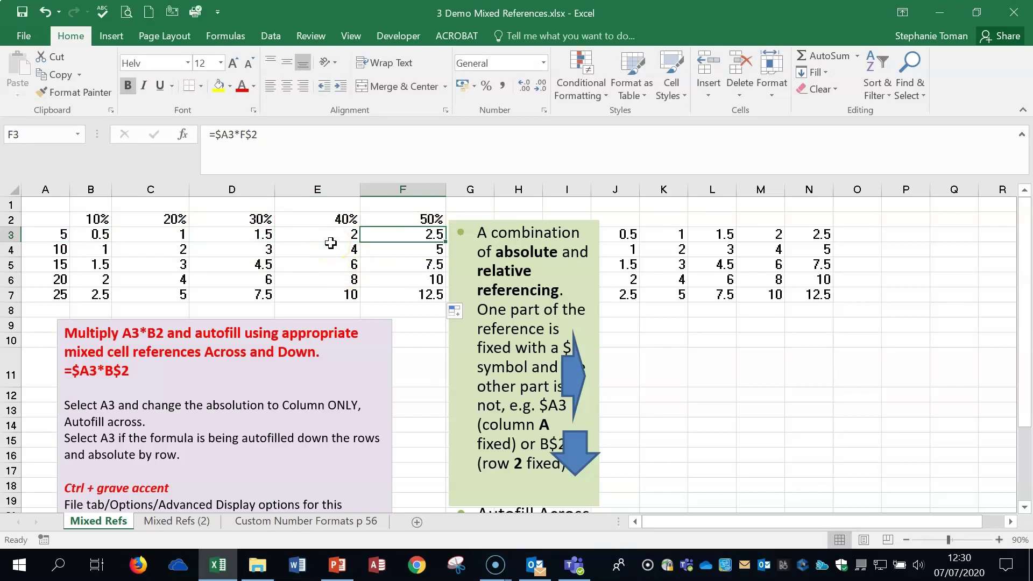
On the Mixed Refs (2) sheet, inspect the relative-reference formulas in B7 and B3 without changing them
click(171, 522)
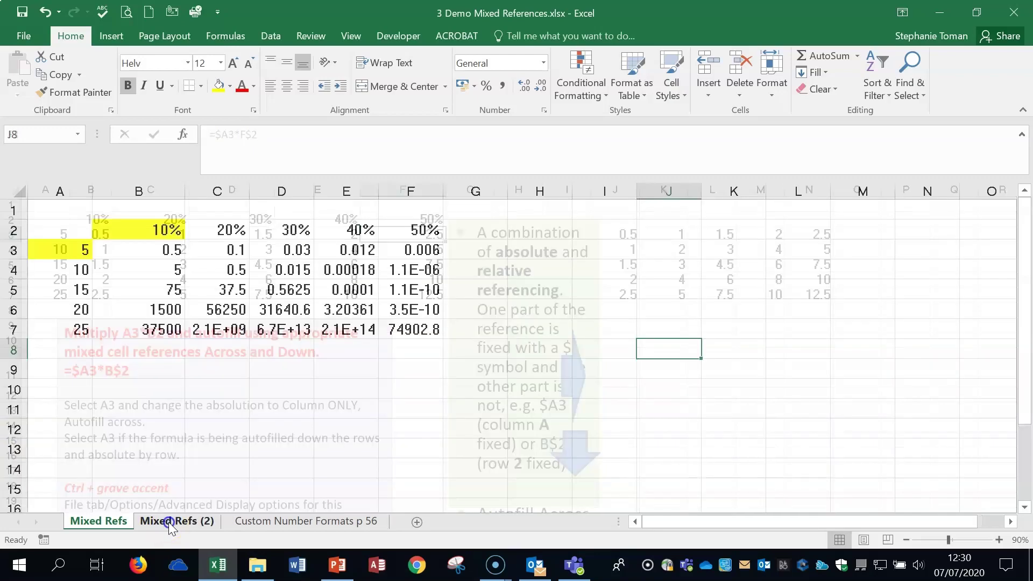
click(538, 304)
click(161, 330)
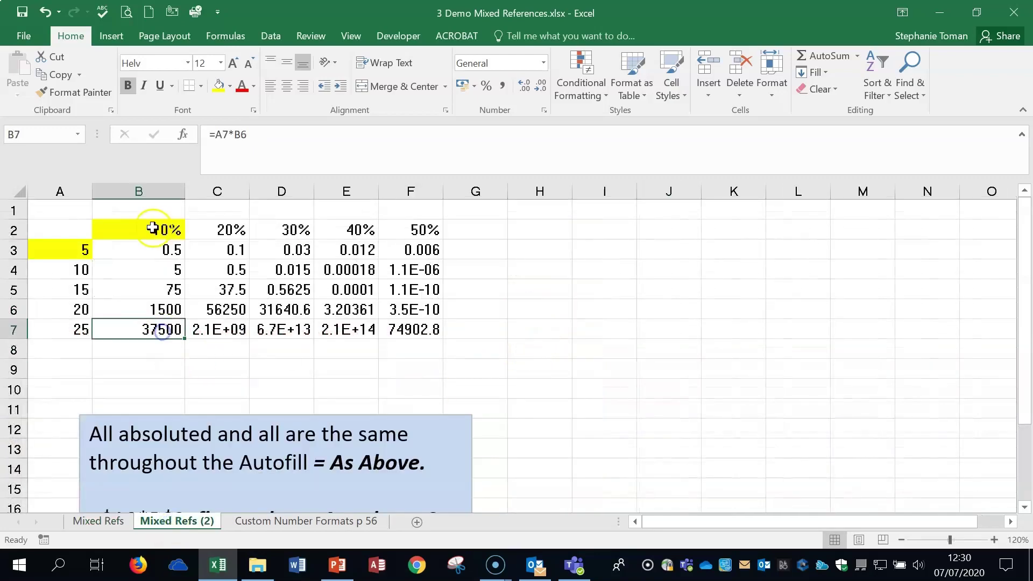
double_click(158, 251)
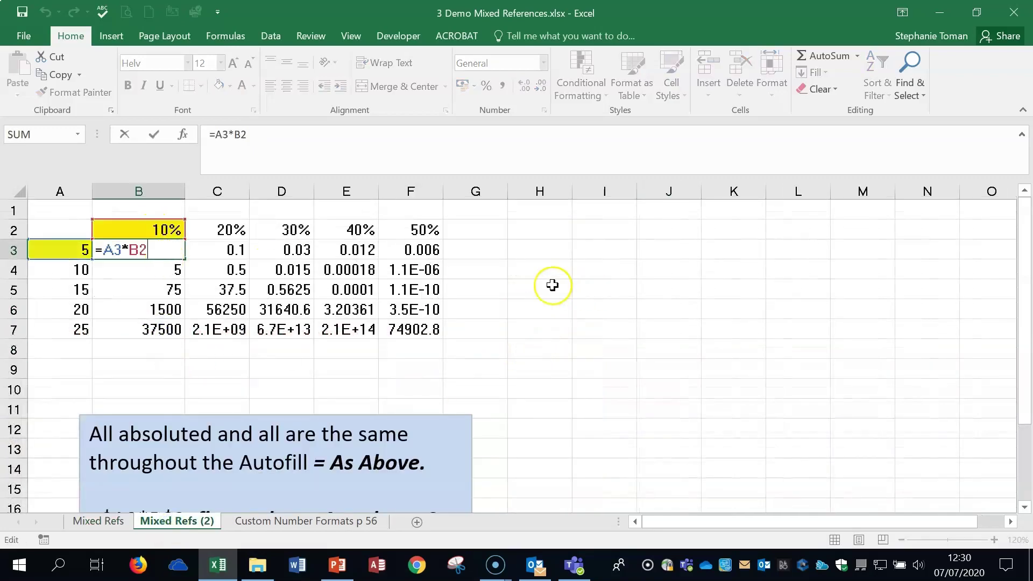
click(617, 396)
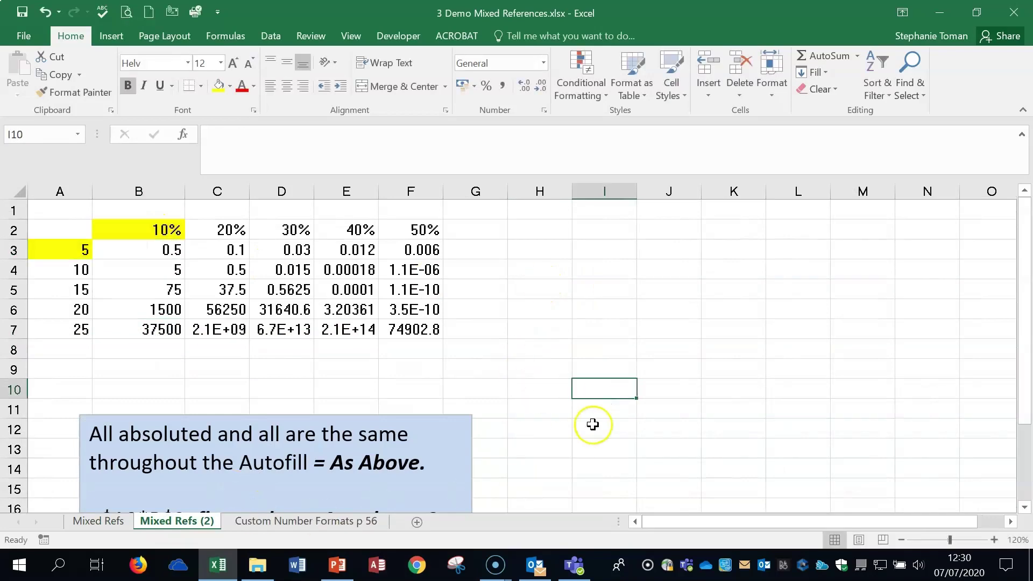